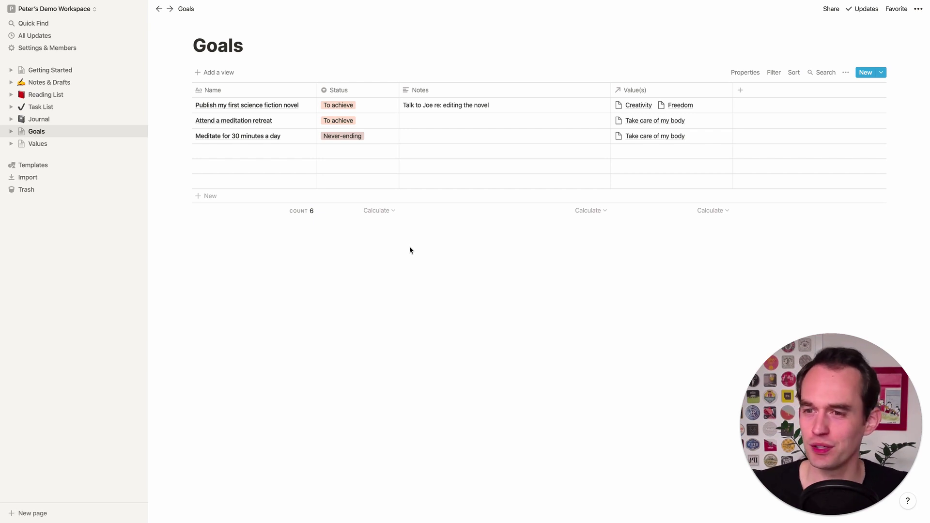
Create a Projects page as a table database and move it between Journal and Goals in the sidebar
left_click(39, 513)
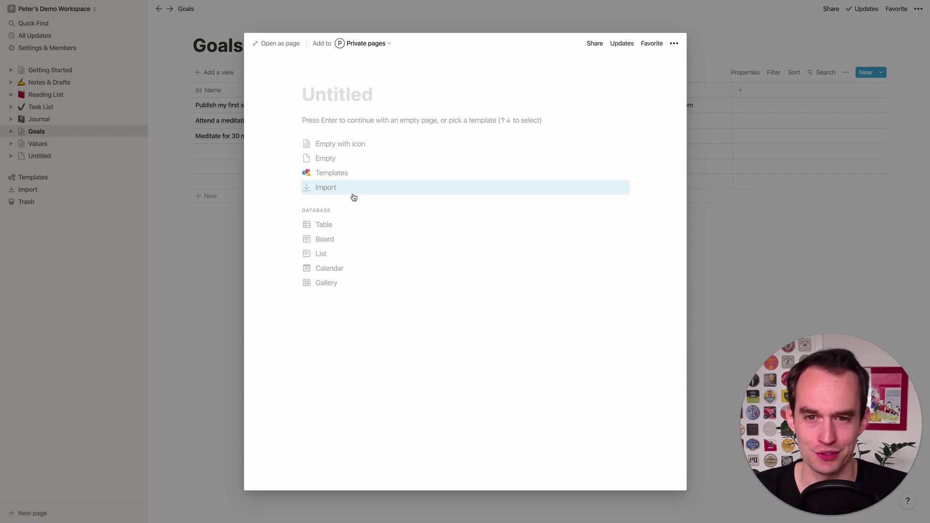
type("Proj")
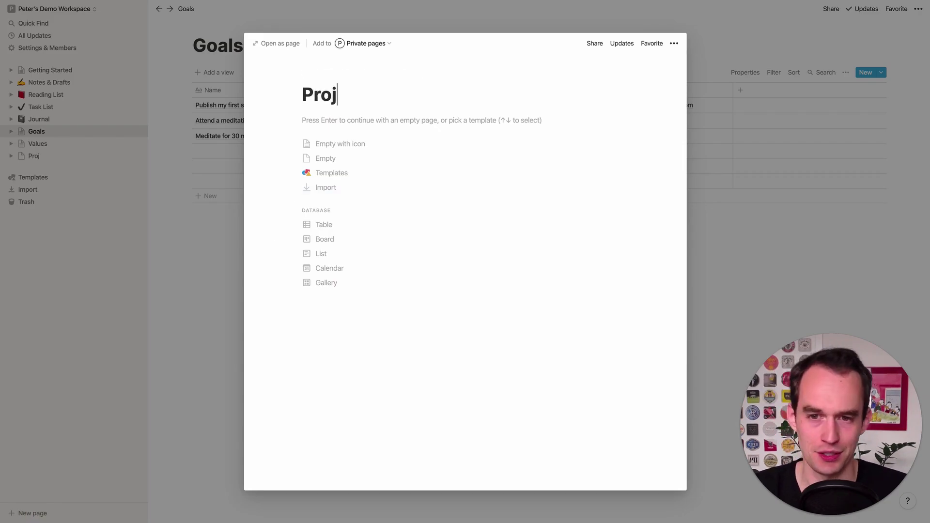
type("ects")
left_click(330, 228)
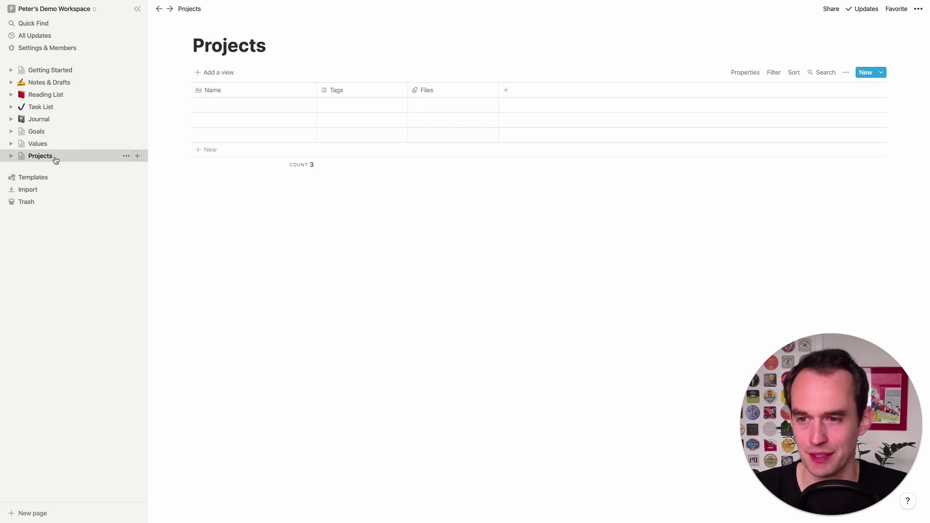
left_click_drag(56, 160, 53, 130)
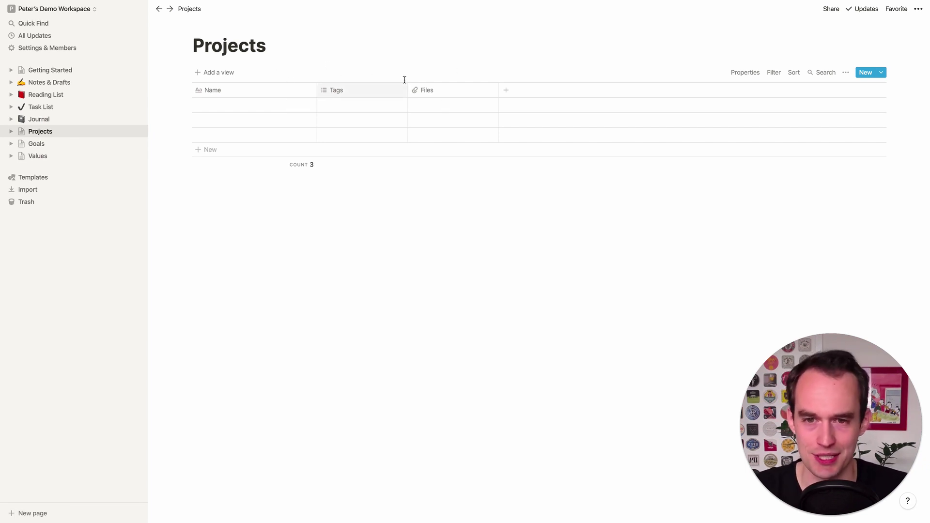
Rename the Tags column to Status, make it a Select property, and widen it
left_click(357, 93)
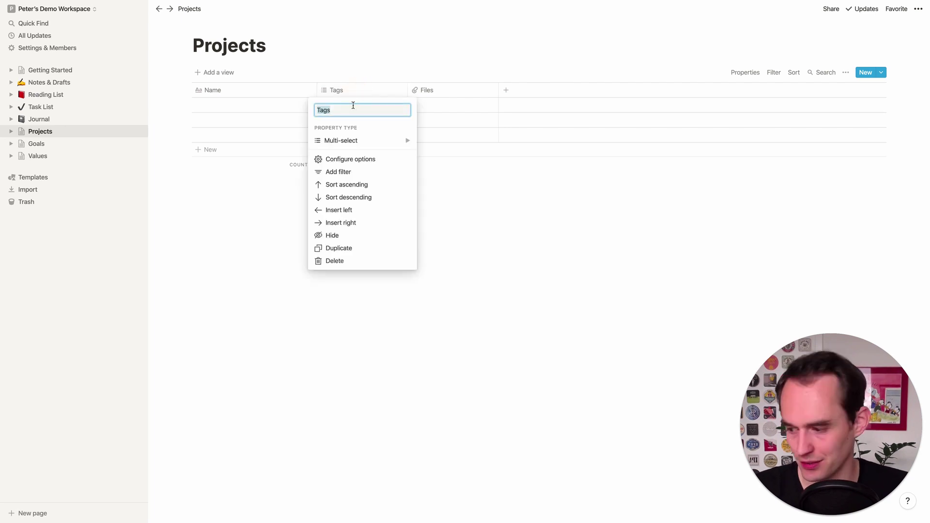
type("S")
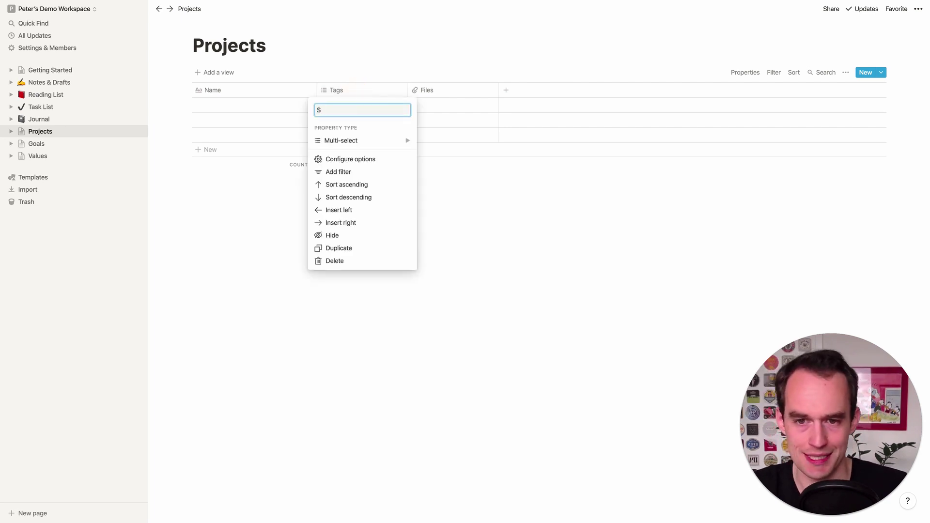
type("tatus")
left_click(357, 141)
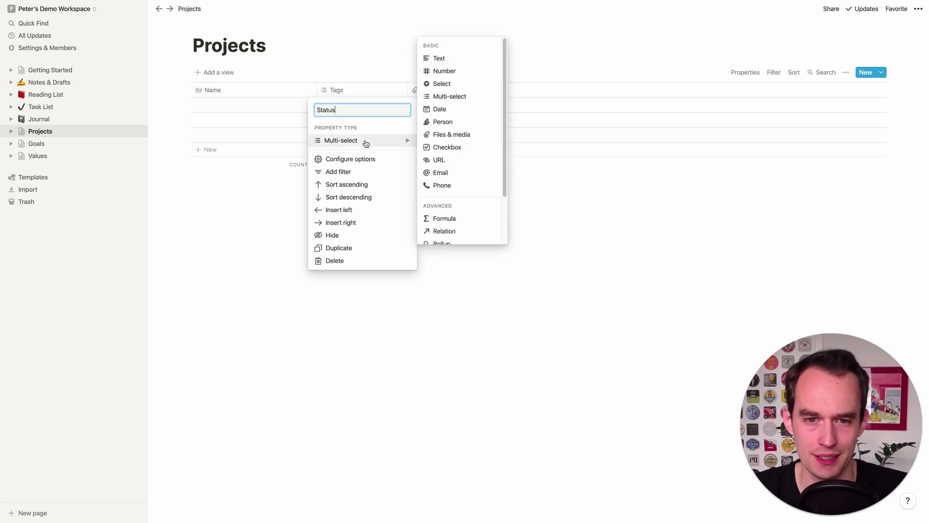
left_click(467, 89)
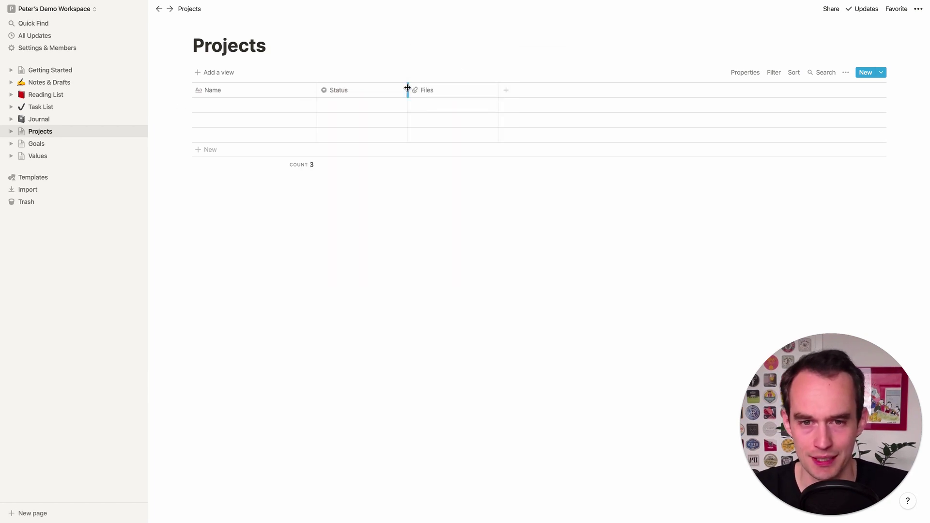
left_click_drag(409, 90, 436, 90)
Create the Status options Failed, Dropped, Not started, In progress and Completed down the rows
left_click(357, 104)
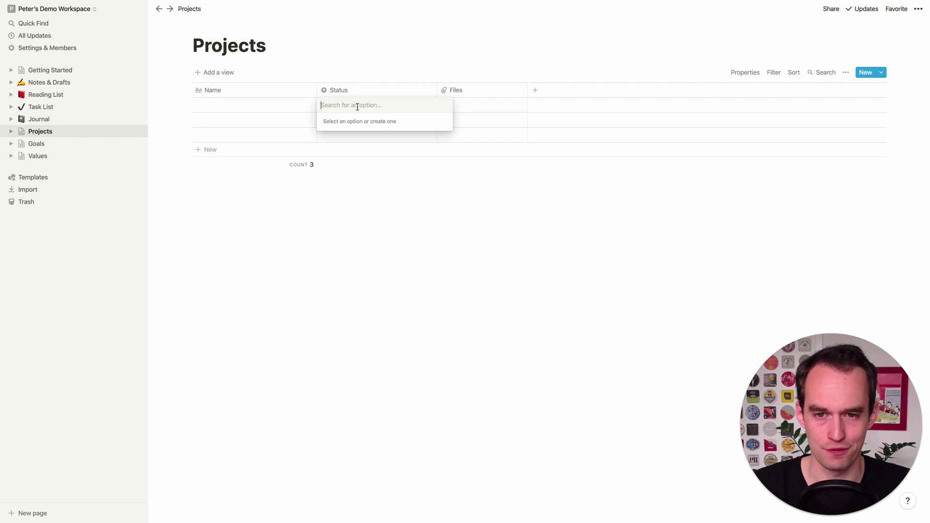
type("Failed")
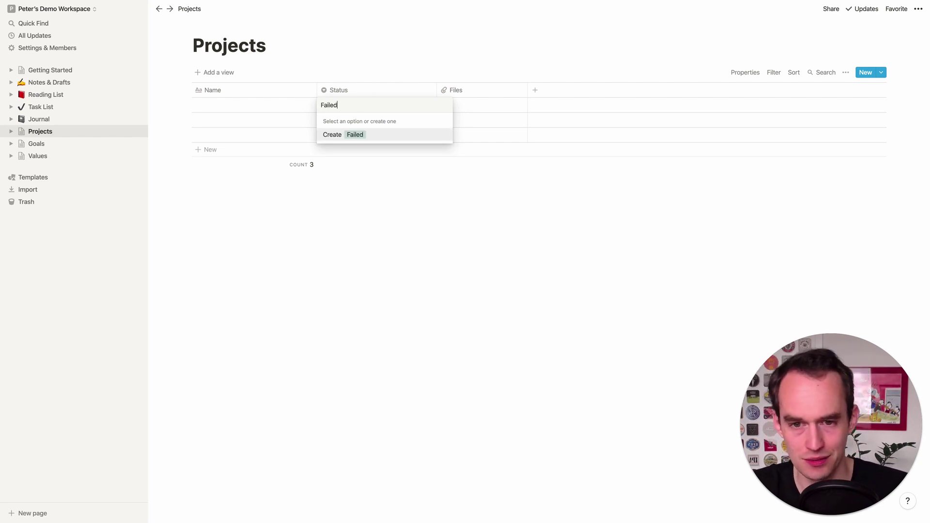
key("Return")
key("Down")
type("Dropped")
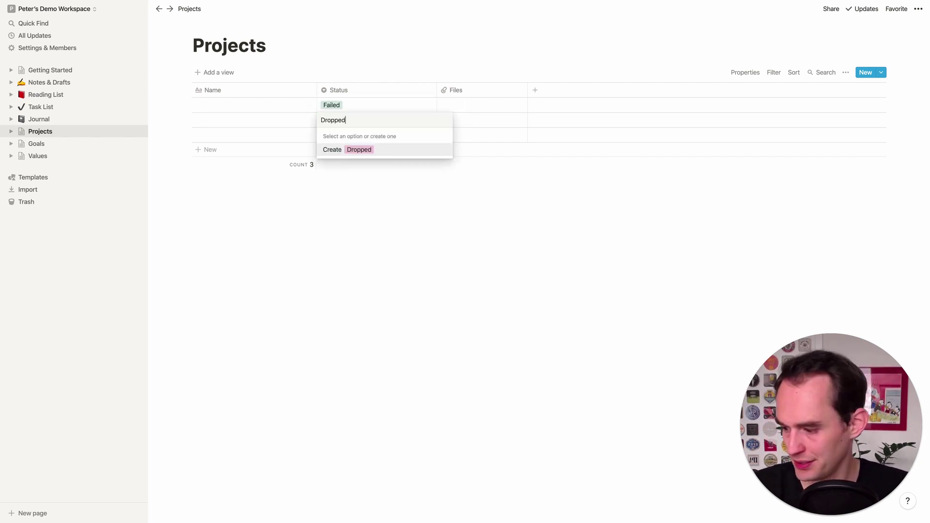
key("Return")
key("Down")
type("Not ")
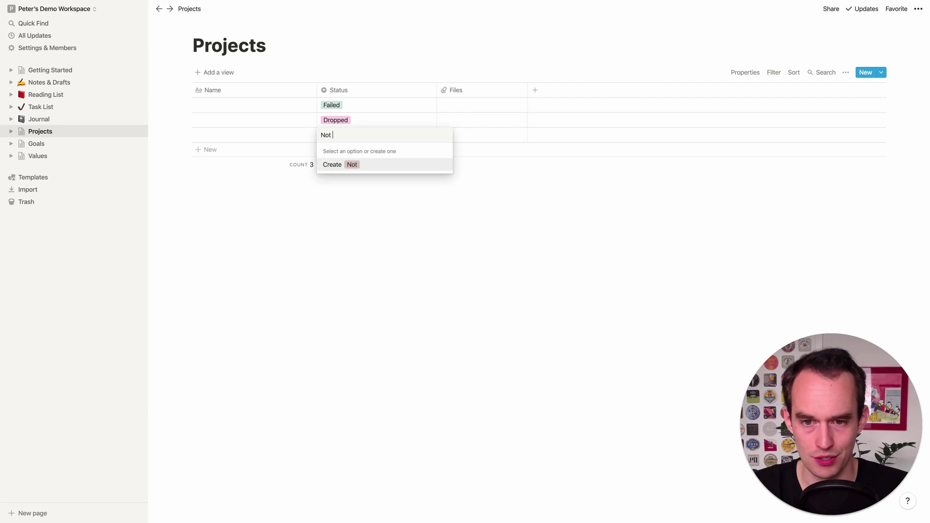
type("started")
key("Return")
key("Down")
type("In ")
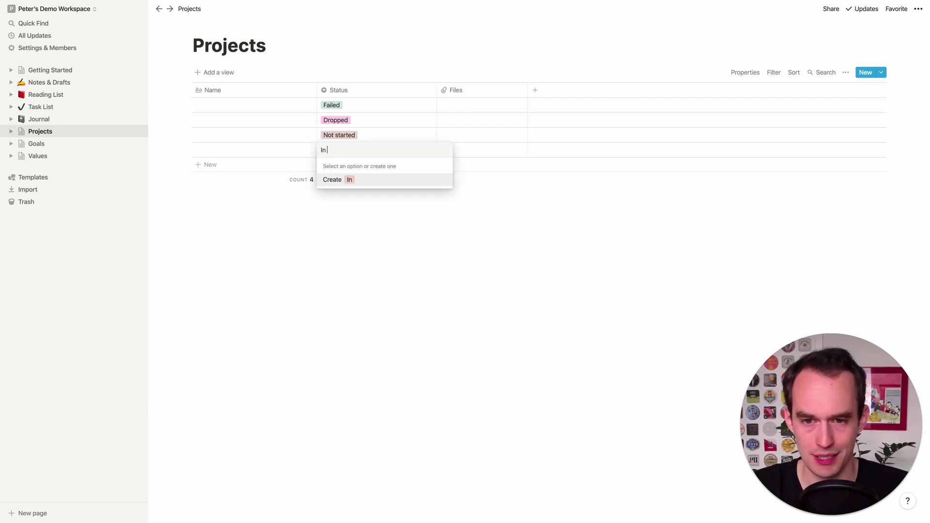
type("progress")
key("Return")
key("Down")
type("Completed")
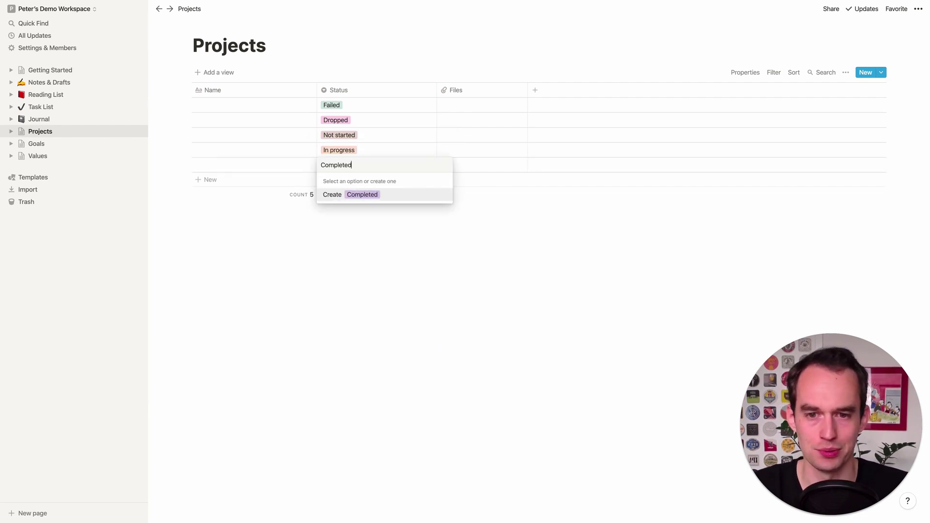
key("Return")
key("Down")
Clear the Status values from all five rows, keeping the options defined
left_click(357, 166)
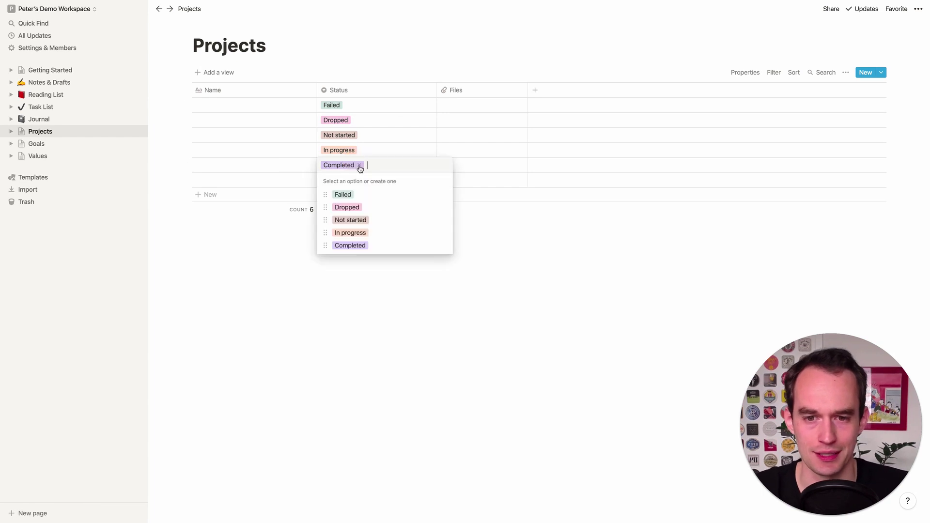
key("BackSpace")
key("Escape")
left_click(359, 151)
key("BackSpace")
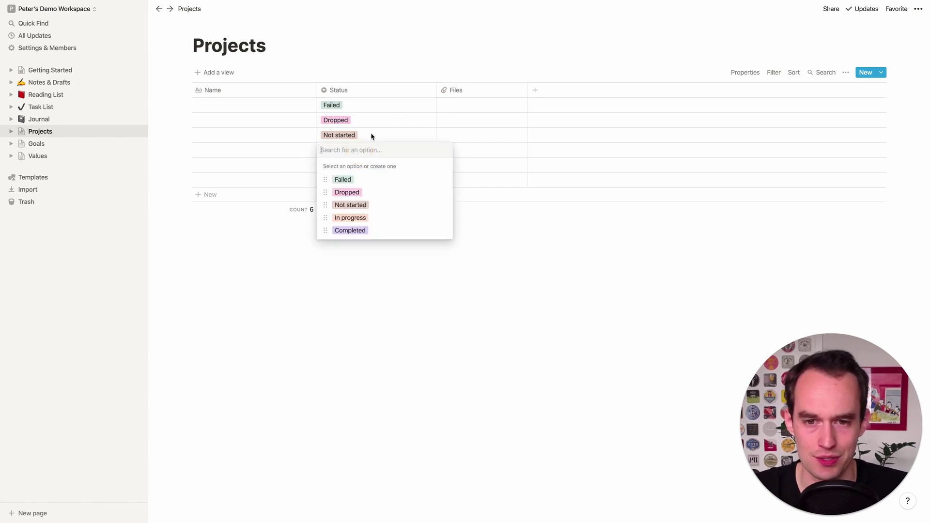
key("Escape")
left_click(358, 136)
key("BackSpace")
key("Escape")
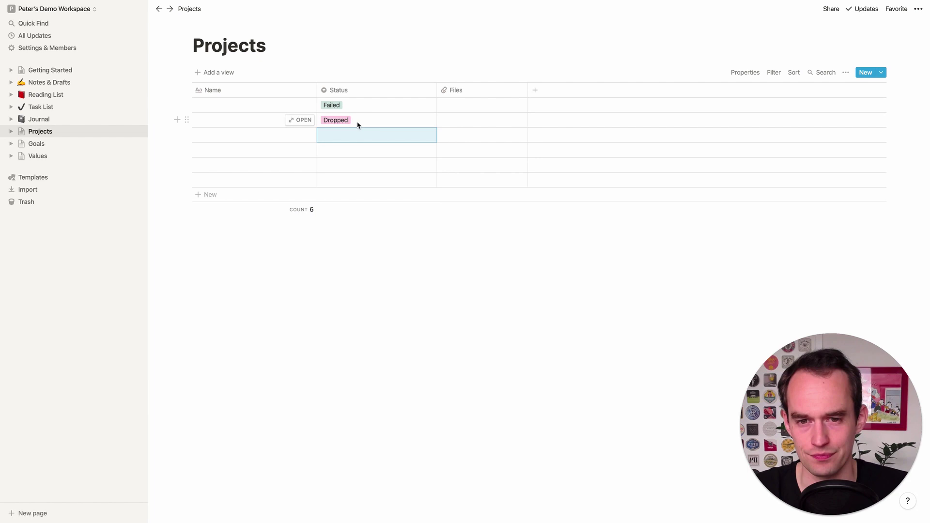
left_click(354, 122)
key("BackSpace")
key("Escape")
left_click(347, 106)
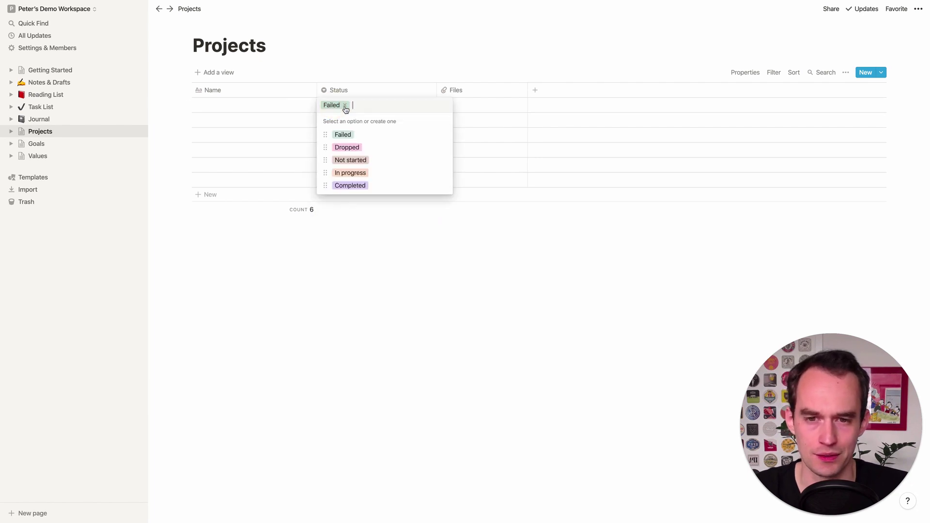
key("BackSpace")
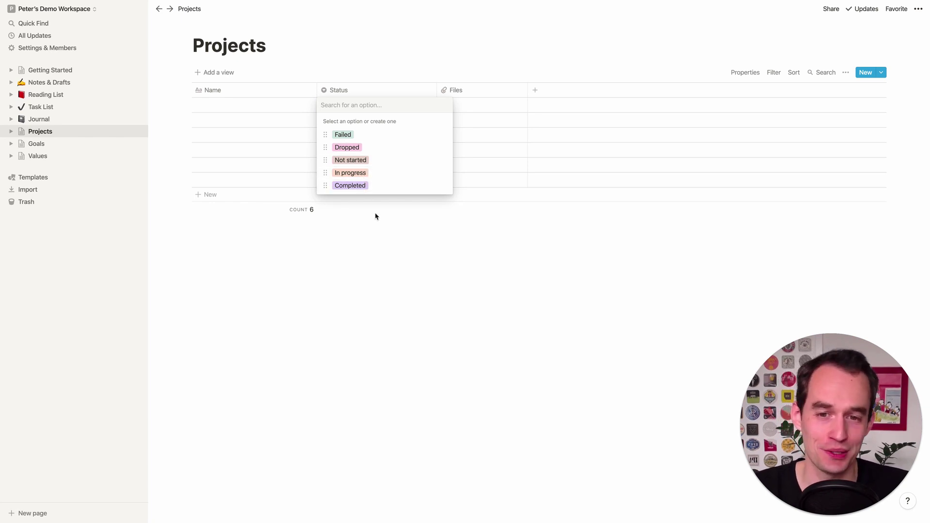
left_click(377, 263)
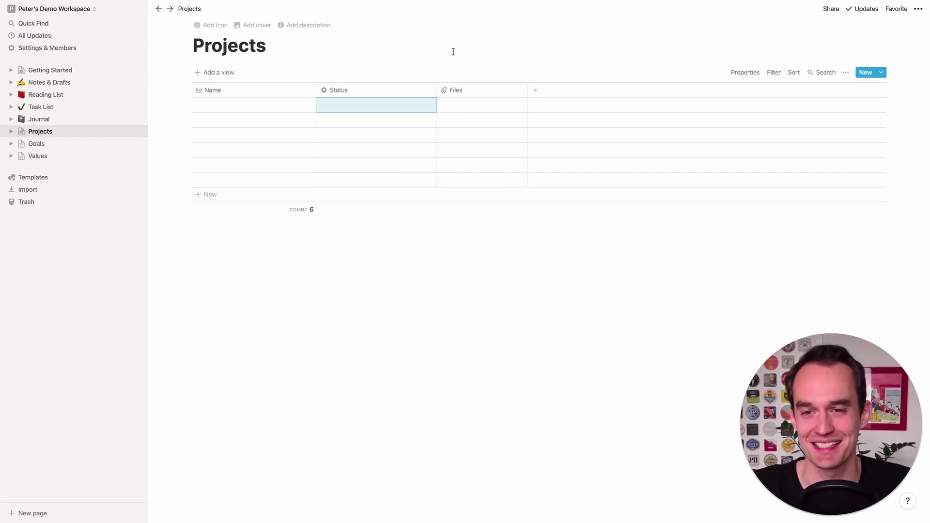
left_click(480, 90)
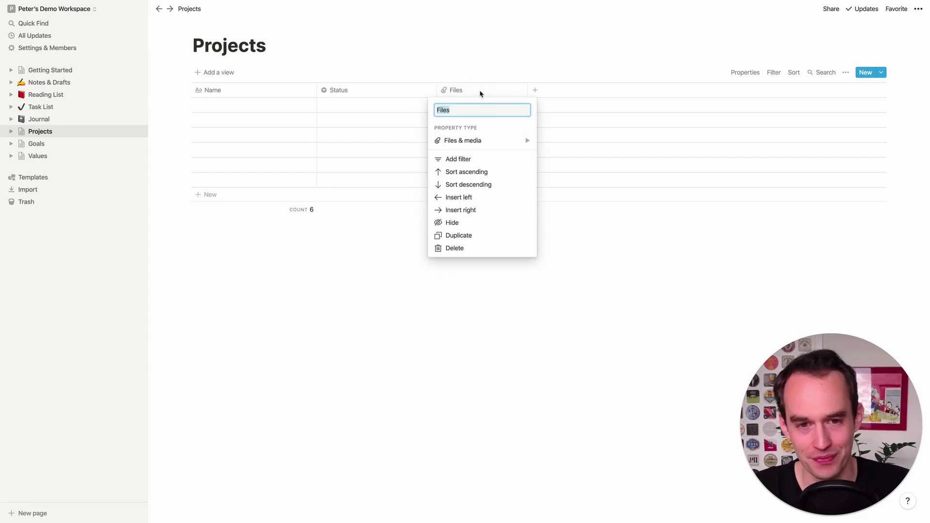
Rename the Files column to Notes, change it to a Text property, and widen it
type("Notes")
key("Return")
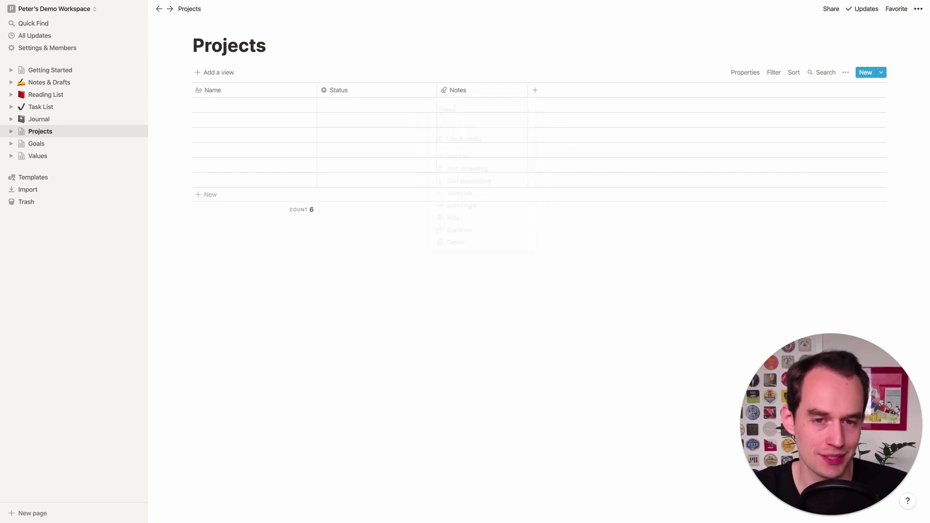
left_click(480, 95)
left_click(494, 139)
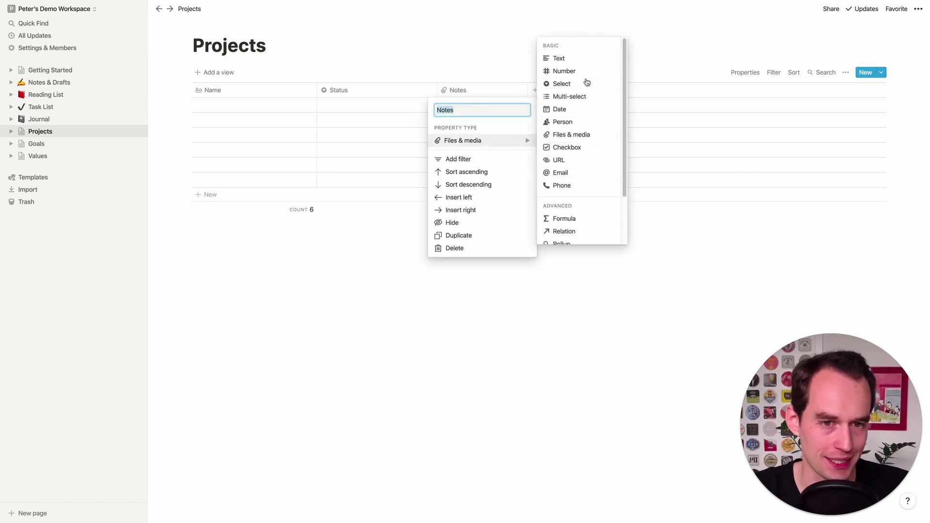
left_click(577, 58)
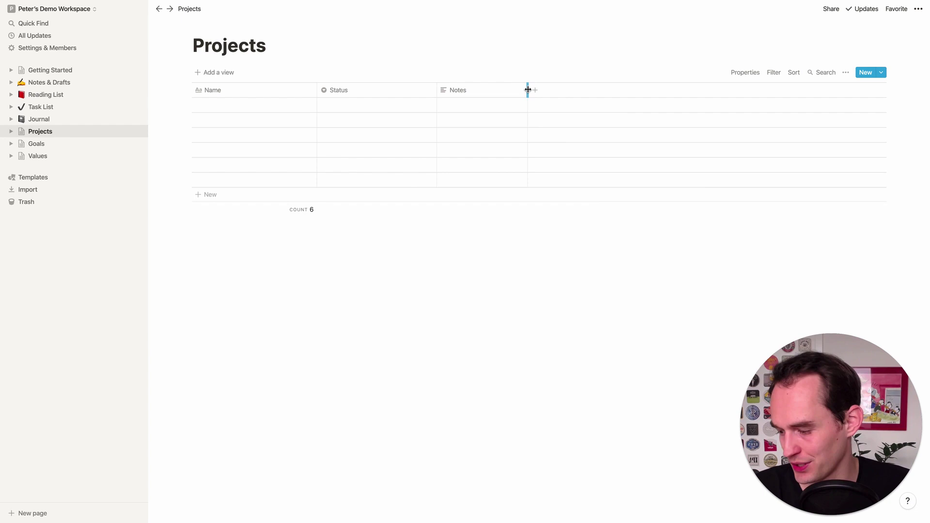
left_click_drag(528, 90, 614, 92)
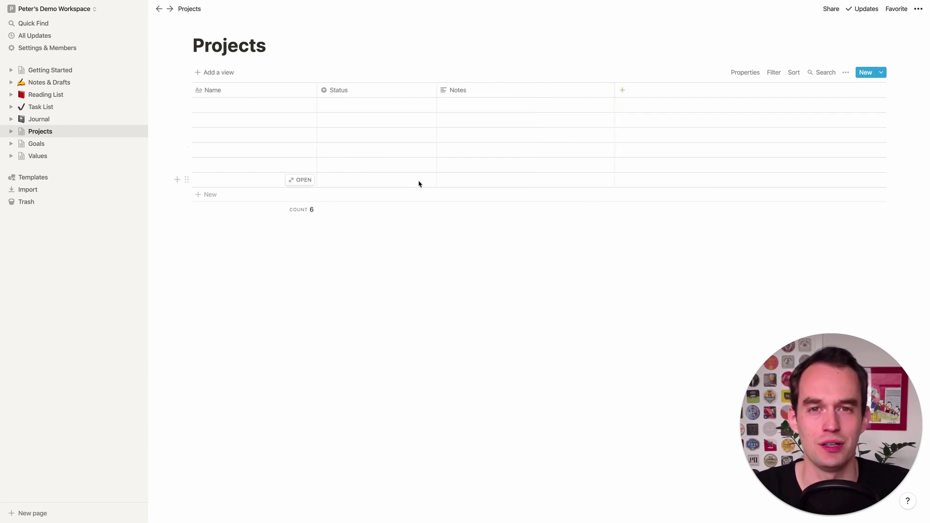
left_click(883, 73)
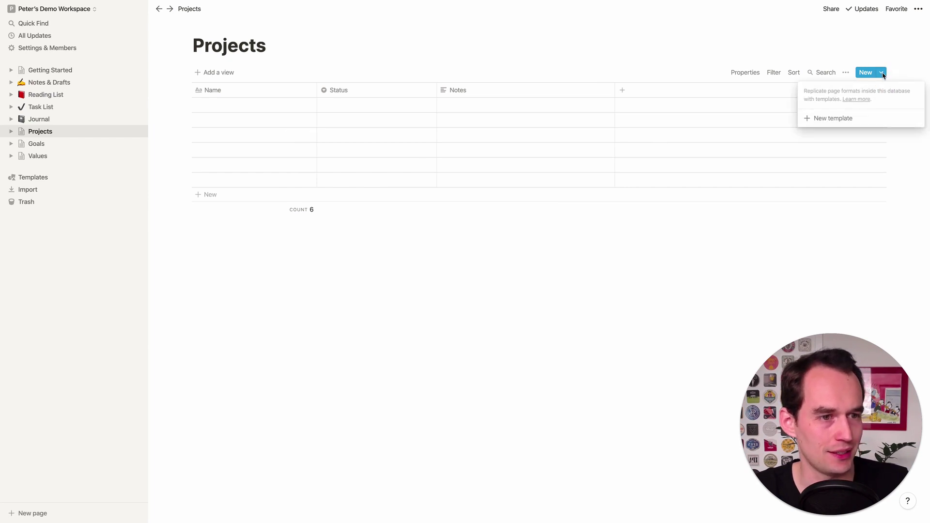
Create a 'Project template' with the goal question 'How will this project help me achieve m…' as Heading 1
left_click(848, 124)
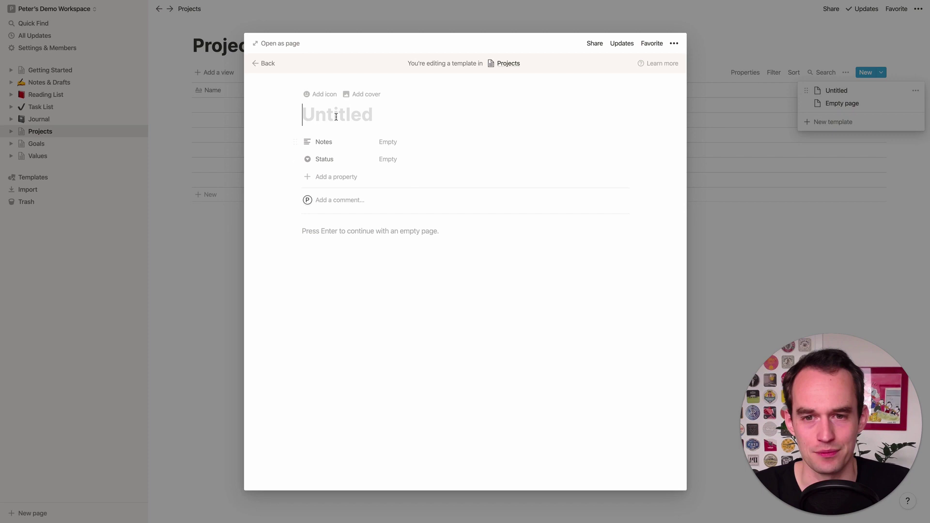
type("Pr")
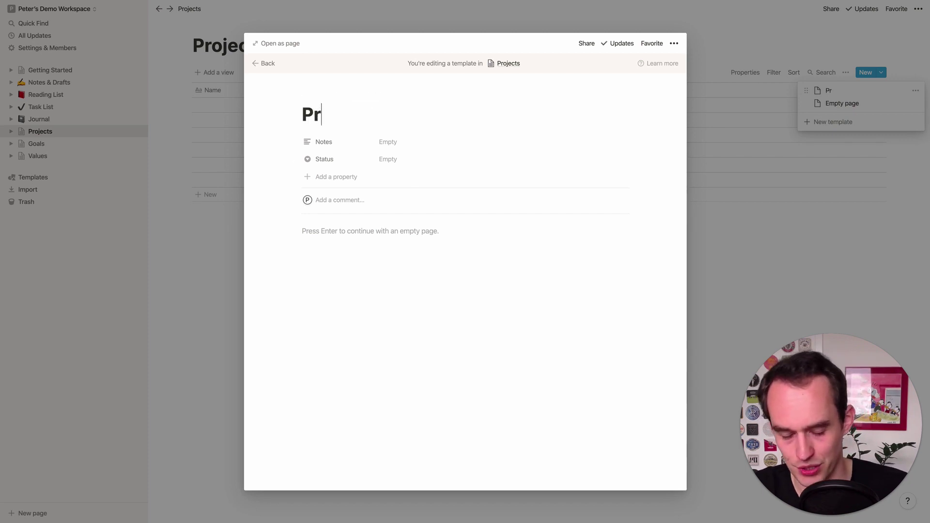
type("oject template")
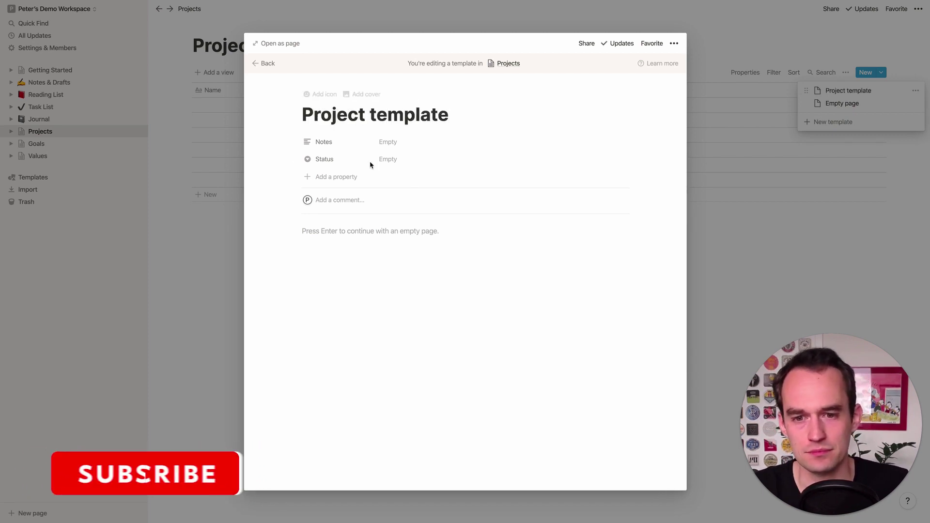
left_click(343, 232)
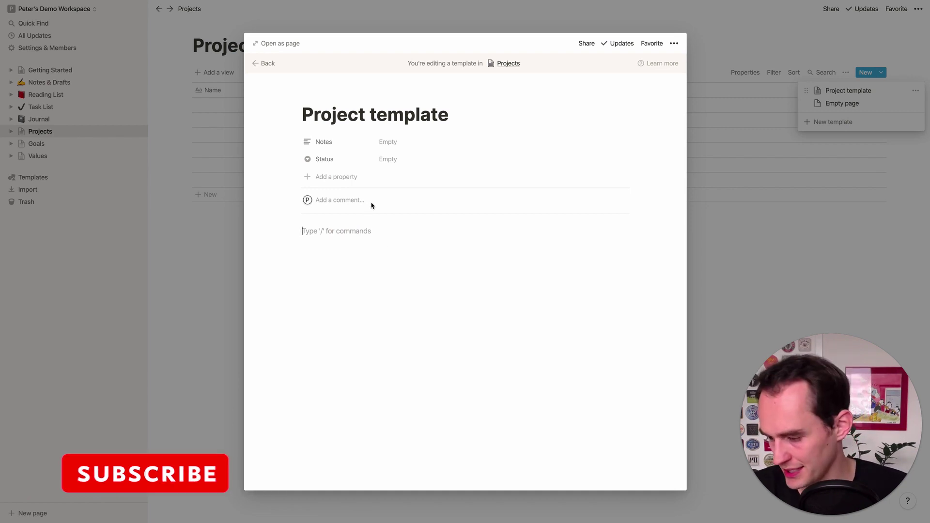
type("How will this")
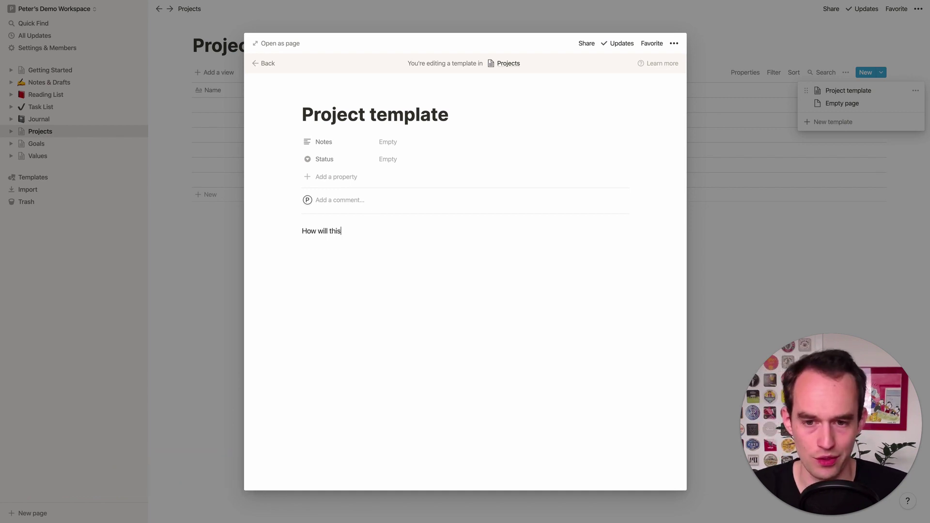
type(" project help me achieve my goal?")
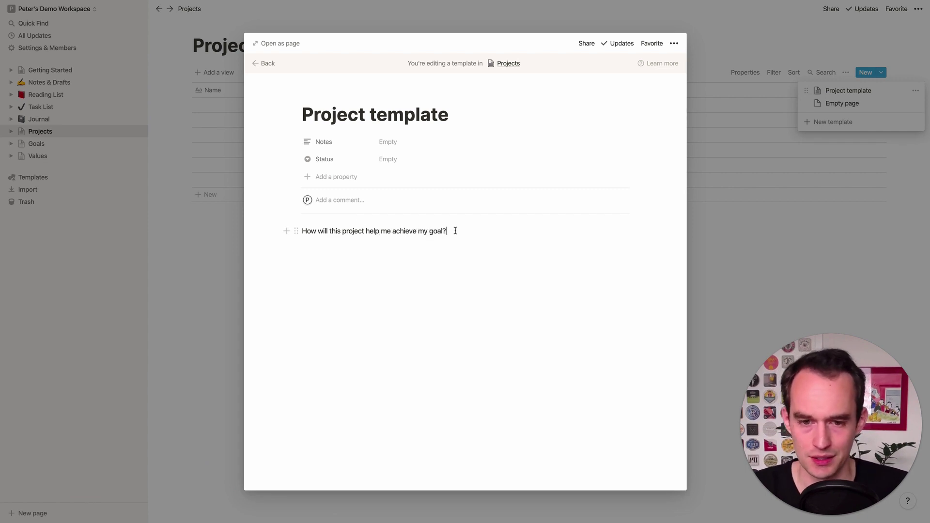
left_click_drag(271, 234, 445, 231)
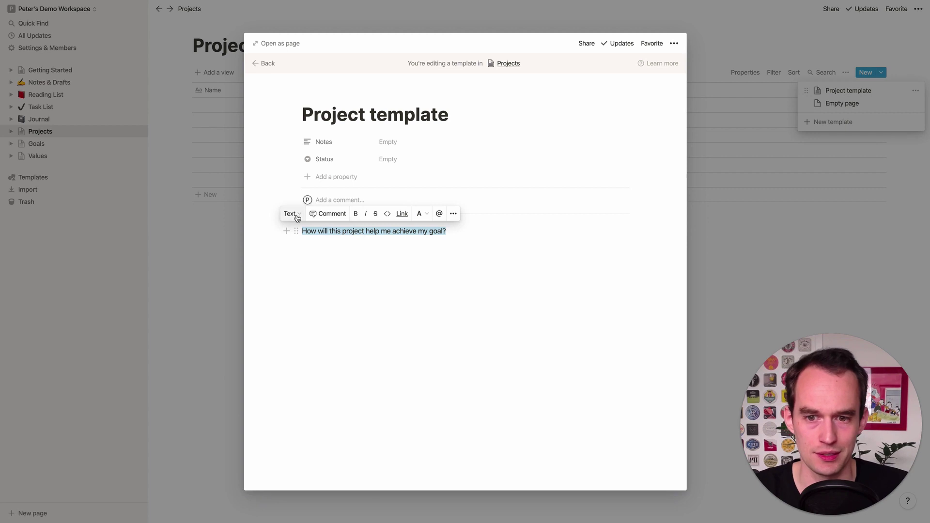
left_click(300, 216)
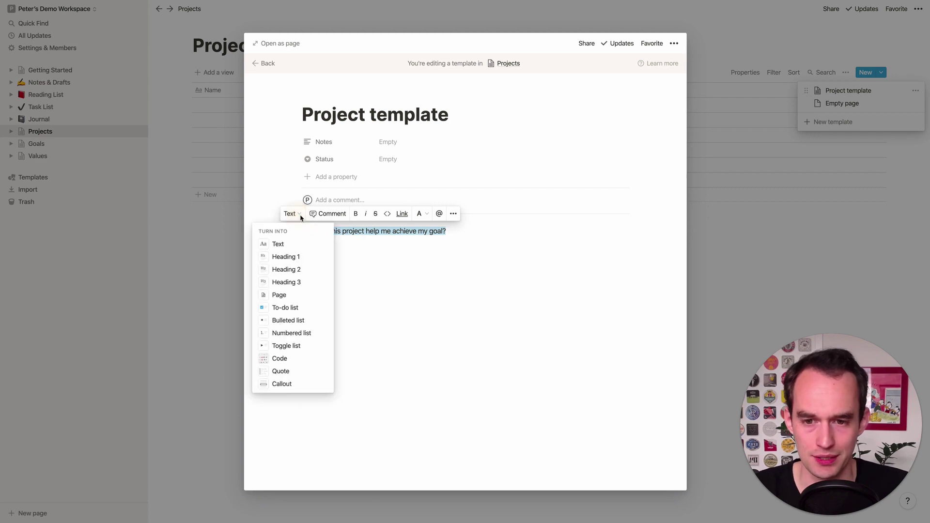
left_click(297, 260)
left_click(449, 253)
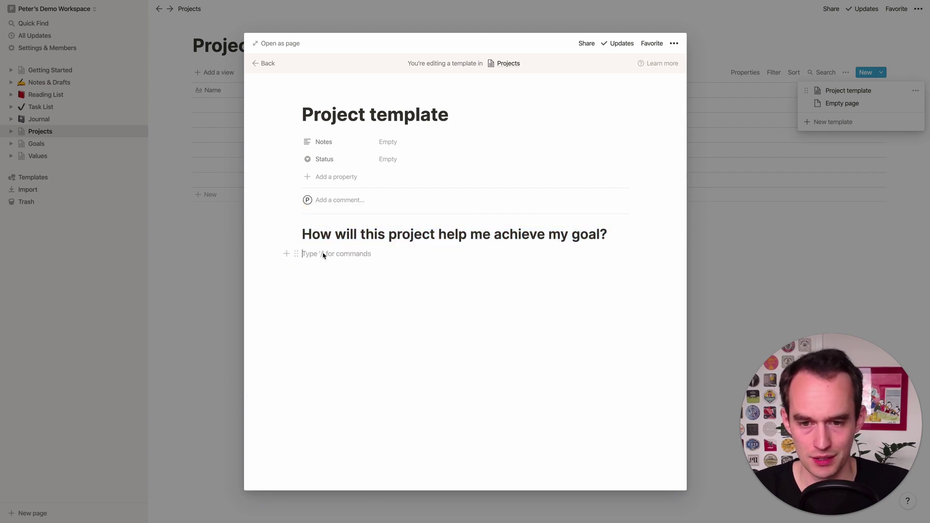
key("Return")
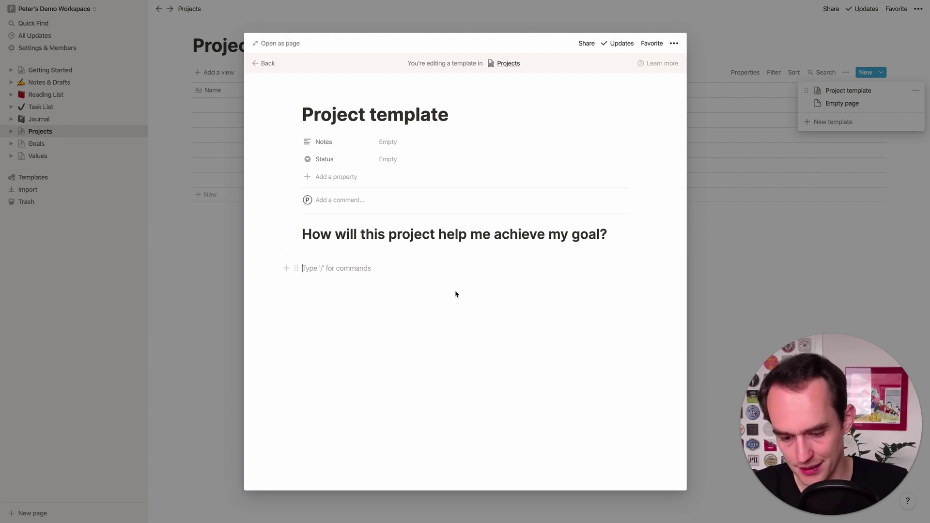
Add the question 'What do I want this project's outcome to…' as a second Heading 1
type("What do I want t")
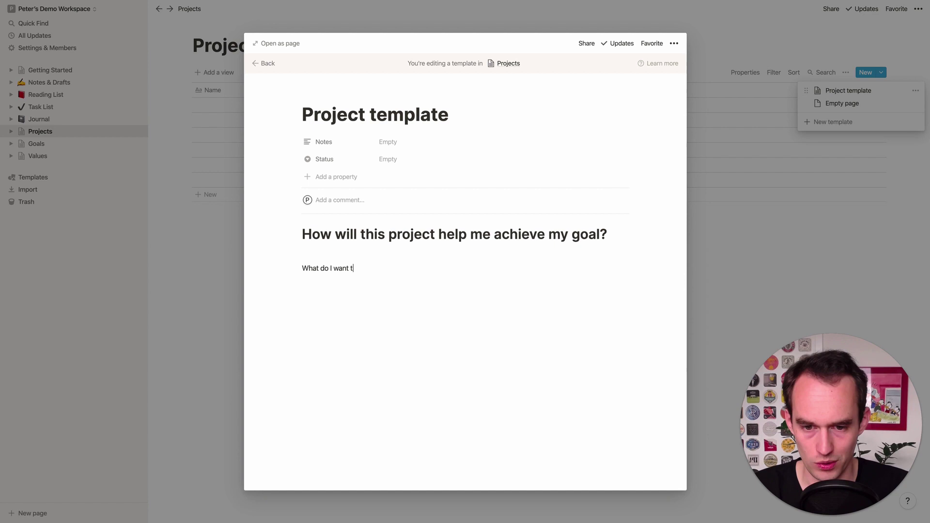
type("his project's outcome to look like?")
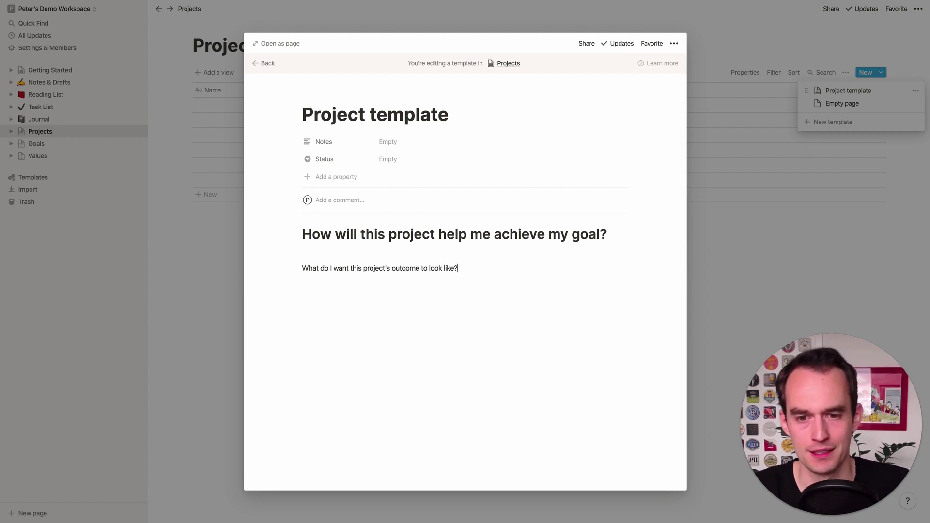
mouse_move(460, 268)
left_mouse_down()
mouse_move(307, 268)
mouse_move(462, 268)
left_mouse_up()
left_click(294, 251)
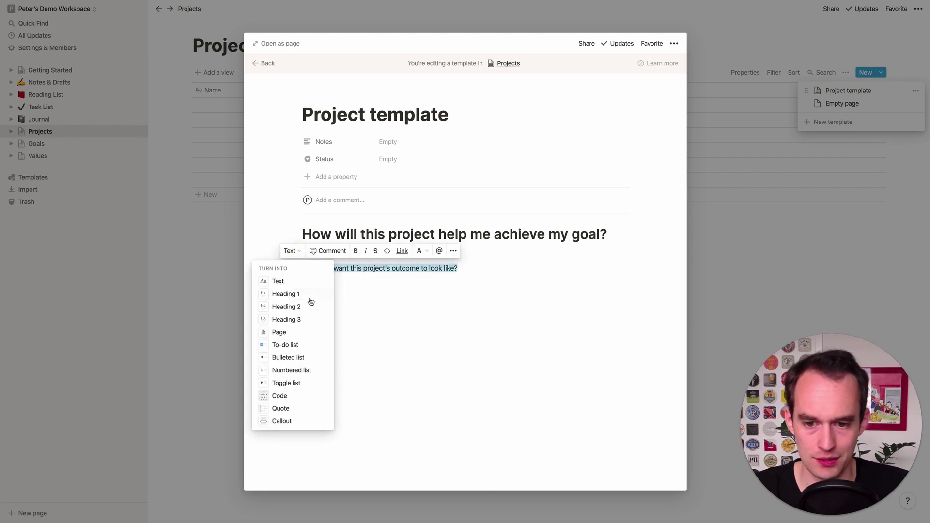
left_click(298, 297)
left_click(418, 303)
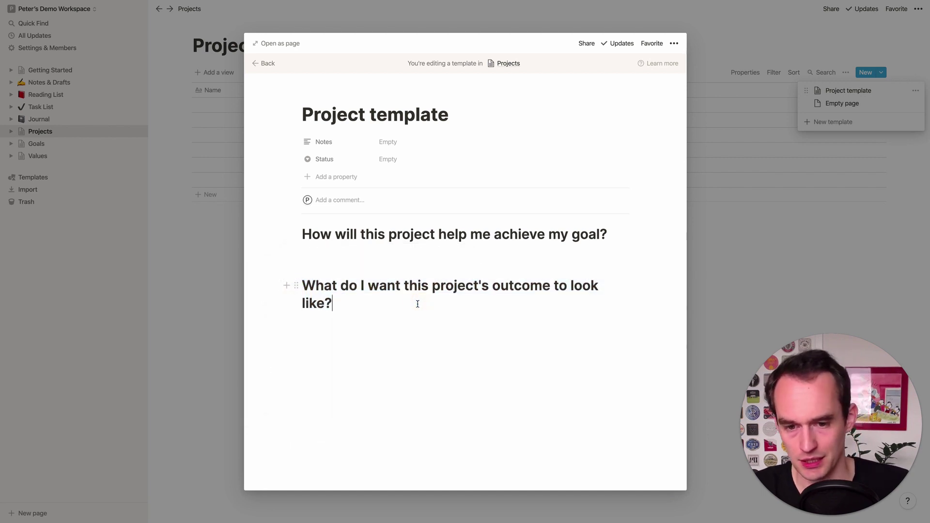
key("Return")
Add bold Physically:, Emotionally: and Financially: lines under the outcome heading
type("Phy")
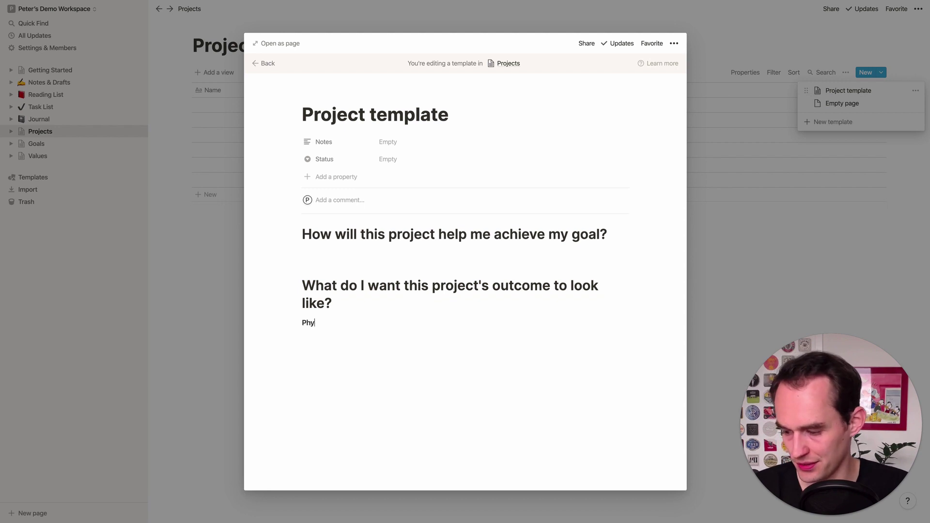
type("sically:")
key("Return")
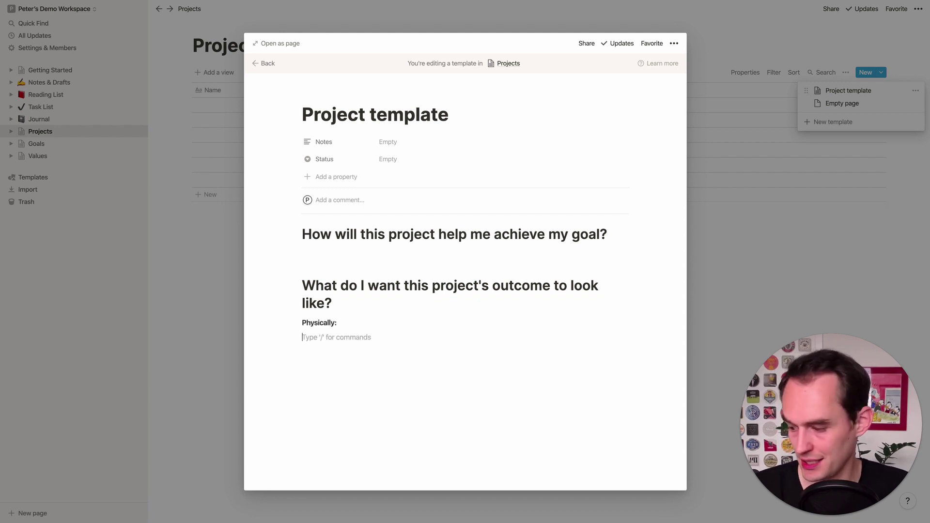
type("Emotionally:")
key("Return")
type("Fi")
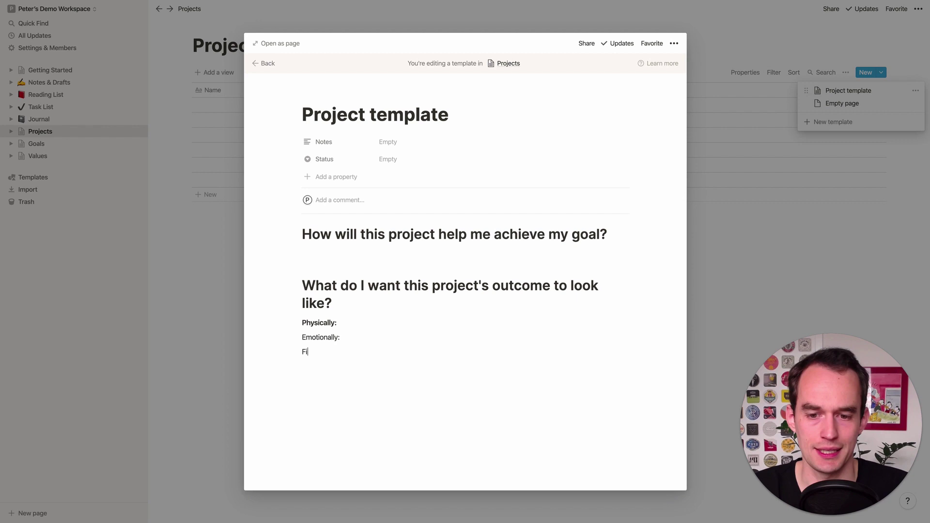
type("nancially:")
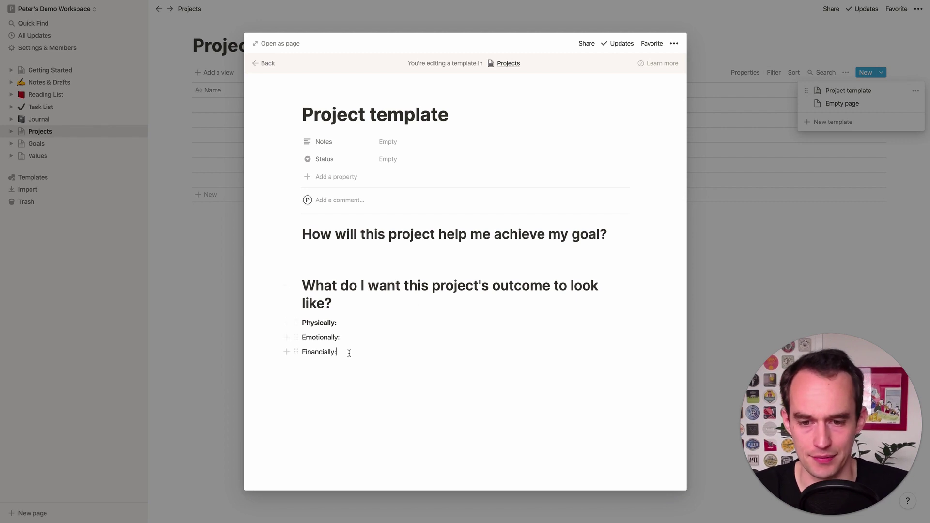
left_click_drag(348, 353, 290, 326)
key("ctrl+b")
left_click(388, 348)
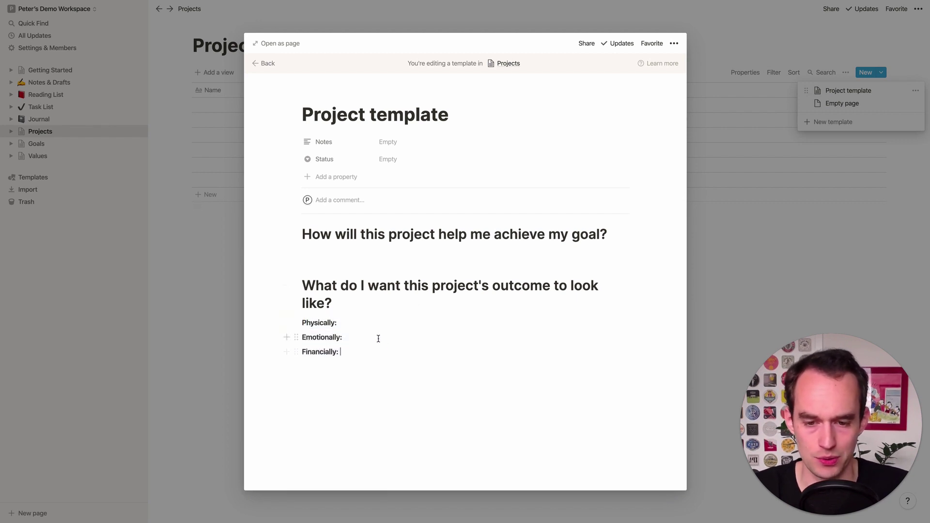
Check the template's prompt lines and close the template editor
left_click(374, 333)
left_click(364, 323)
left_click(373, 352)
left_click(368, 333)
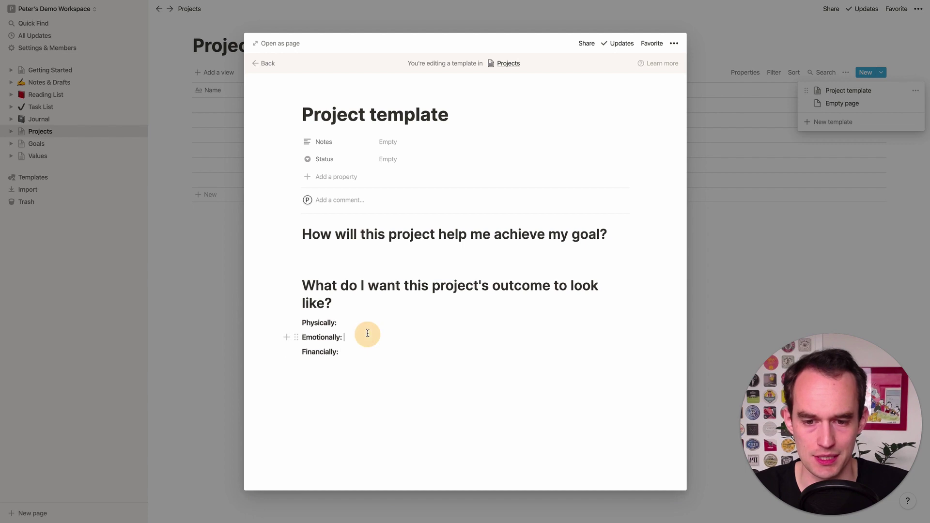
left_click(365, 324)
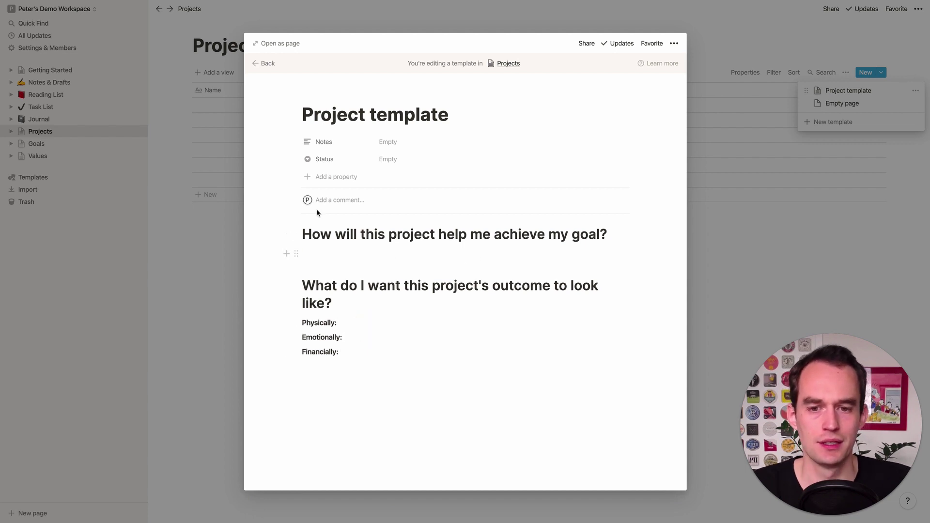
left_click(319, 254)
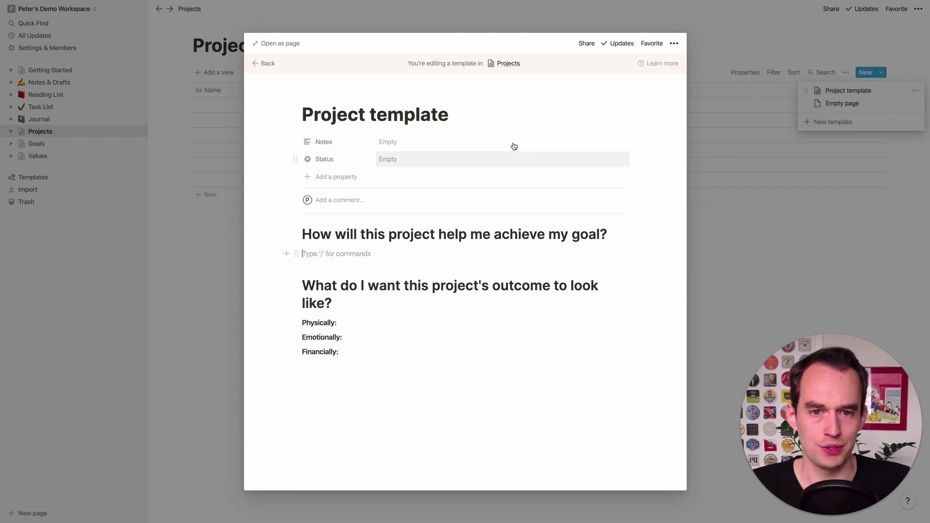
left_click(729, 231)
Add an 'Example project' row to Projects, then delete it
left_click(742, 262)
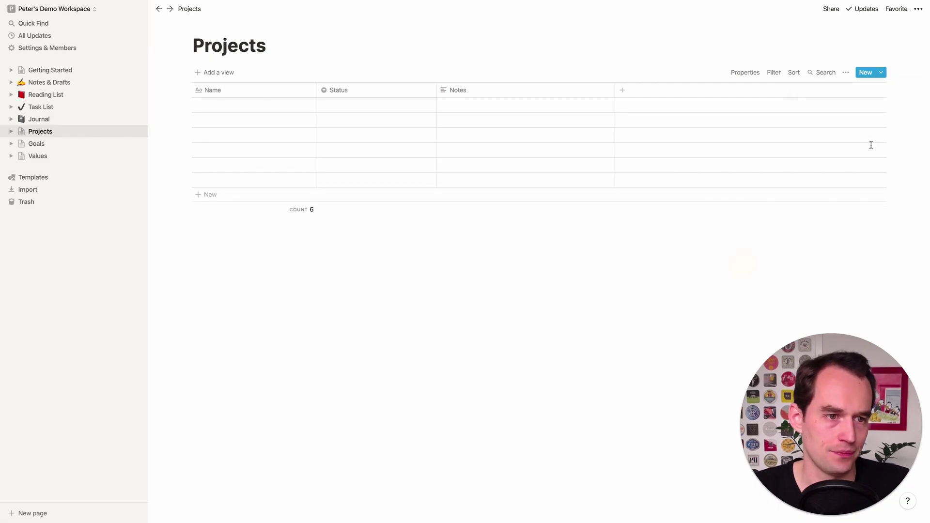
left_click(217, 107)
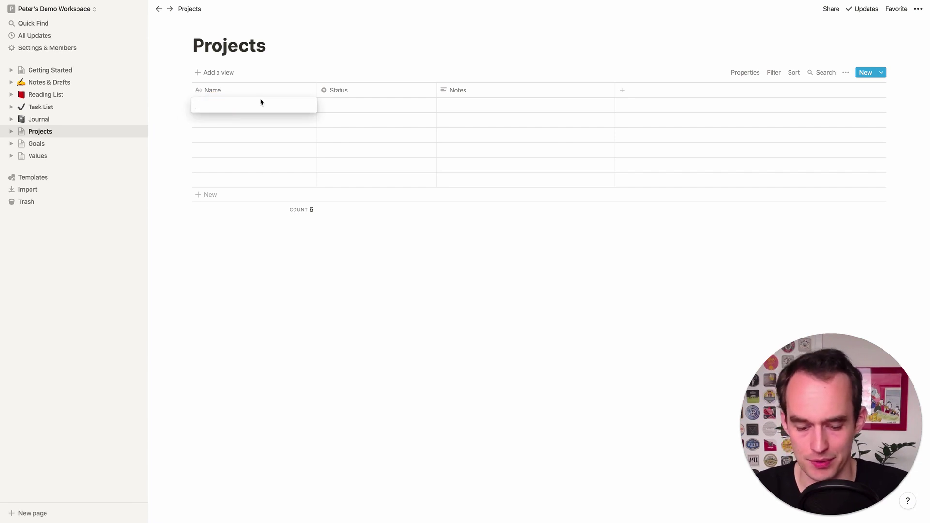
type("Examp")
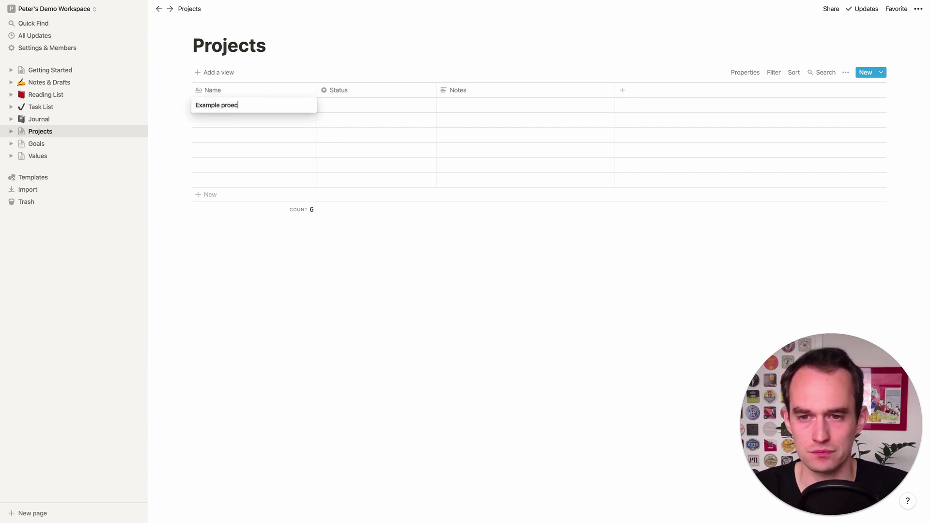
type("le project")
key("Escape")
left_click(268, 104)
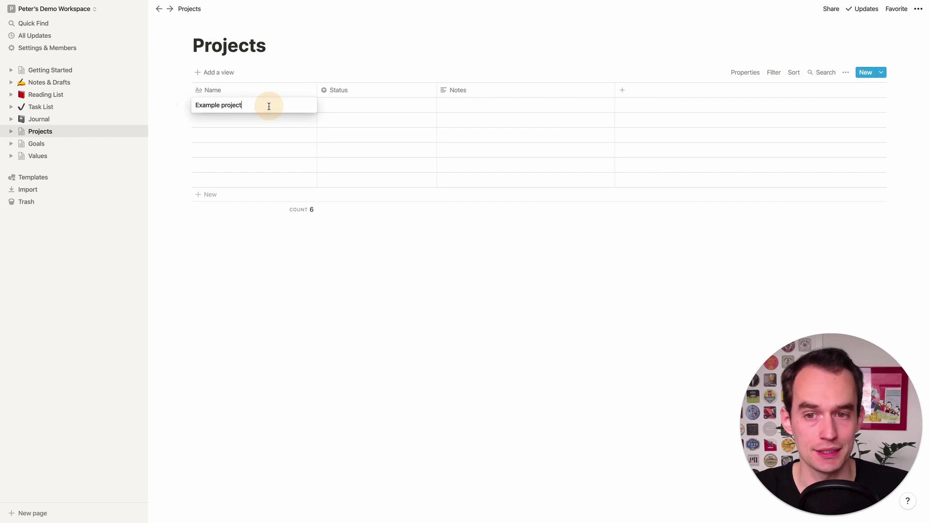
right_click(264, 105)
left_click(224, 255)
left_click(273, 272)
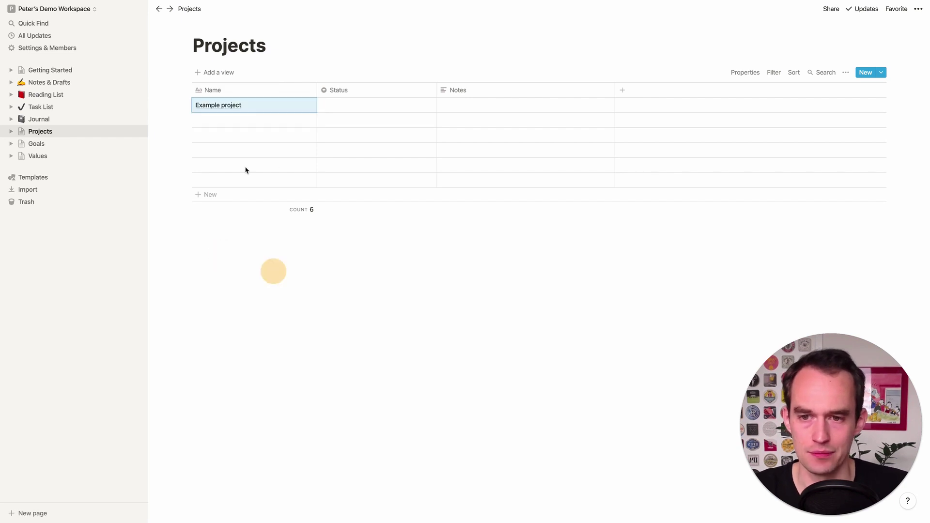
right_click(246, 104)
left_click(273, 134)
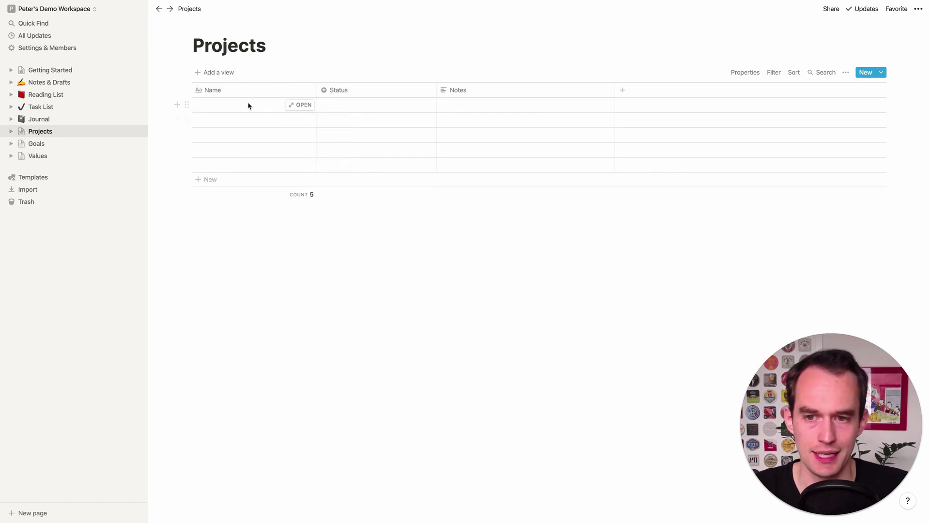
Create a new project from the Project template titled 'Hire a virtual assistant'
left_click(882, 73)
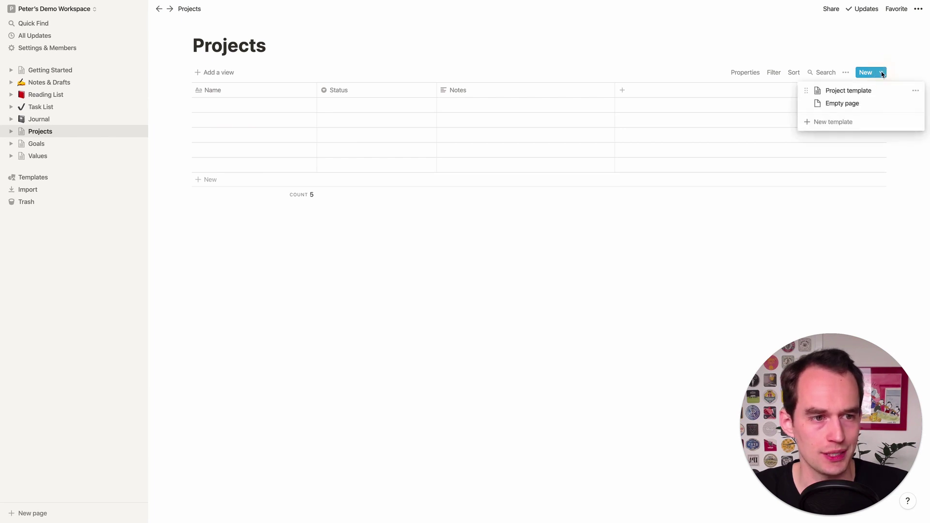
left_click(856, 92)
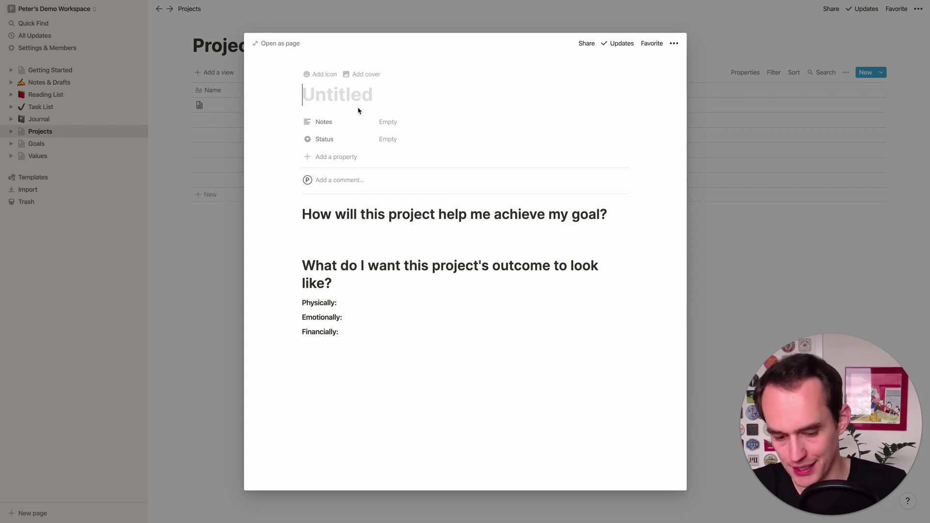
type("Hire a virtual assistant")
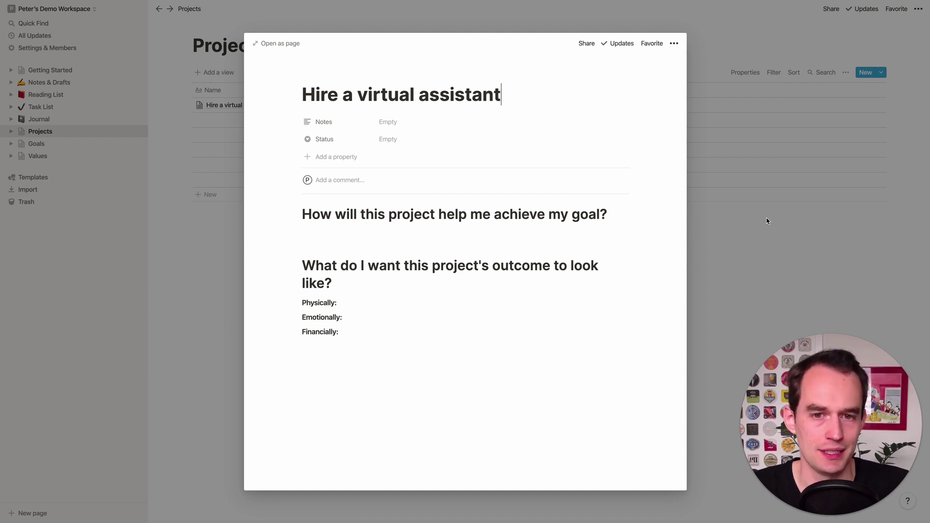
left_click(764, 234)
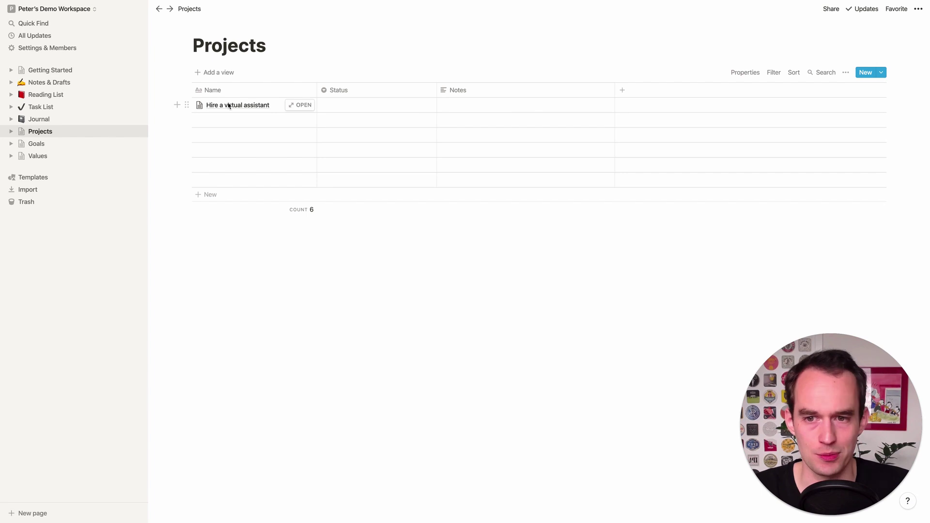
Open 'Hire a virtual assistant', check its headings and Physically, Emotionally, Financially lines, then close it
left_click(301, 107)
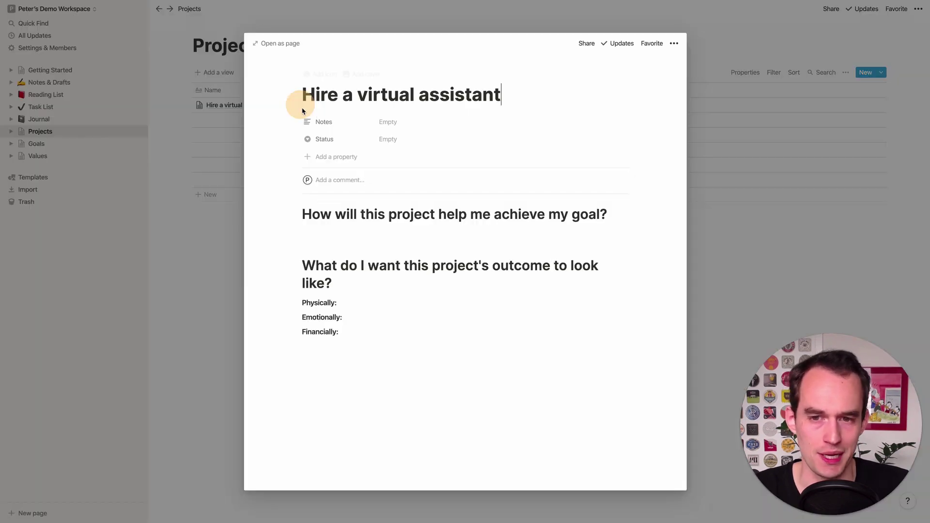
left_click(332, 238)
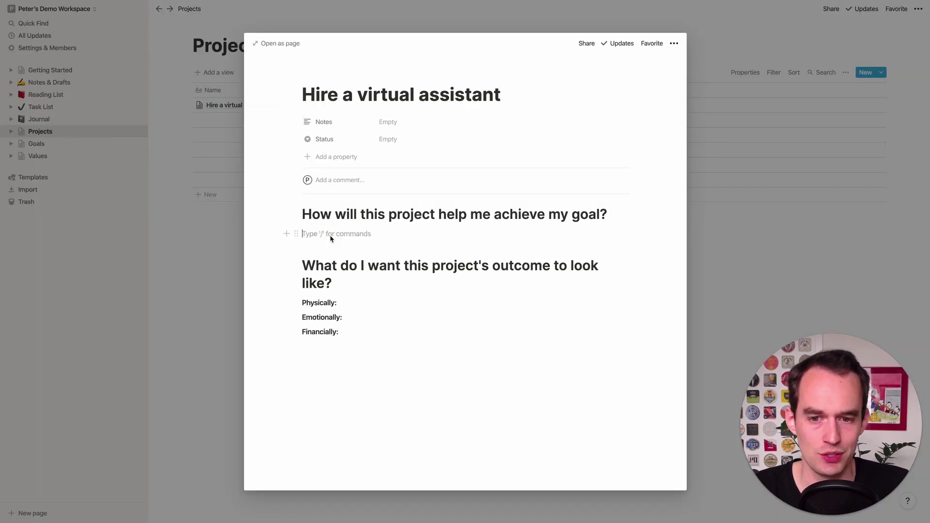
left_click(364, 312)
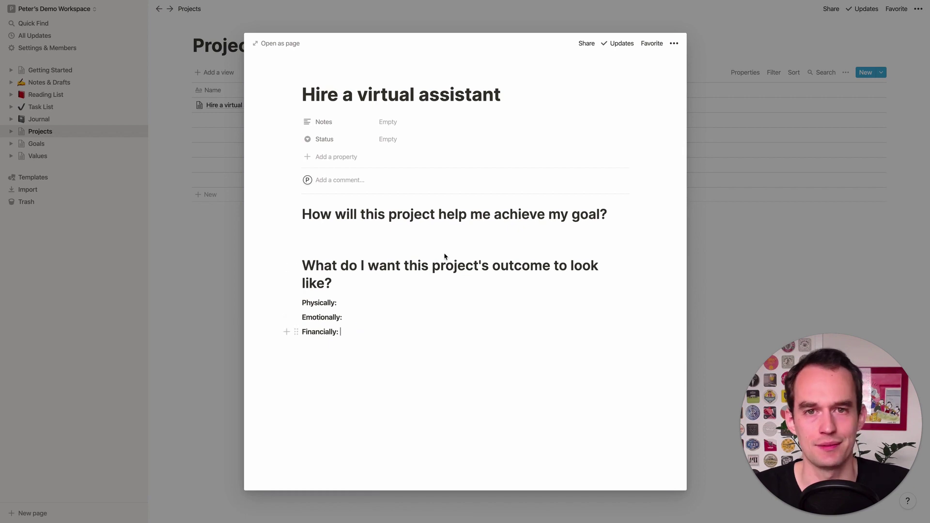
left_click(351, 245)
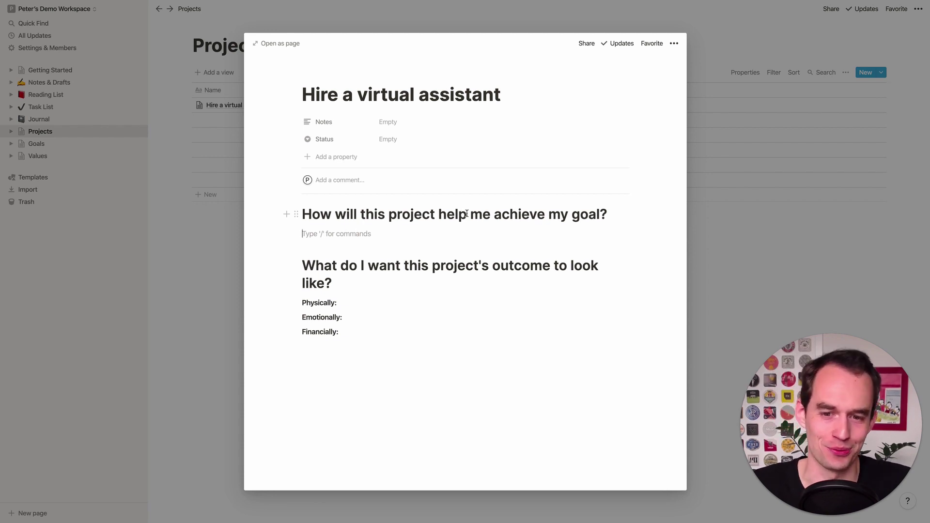
left_click(384, 303)
left_click(388, 318)
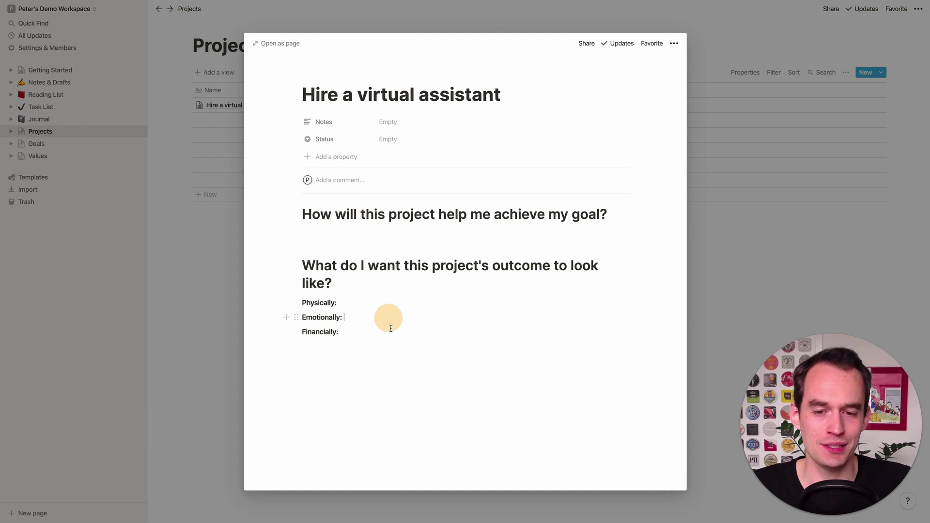
left_click(390, 343)
left_click(400, 308)
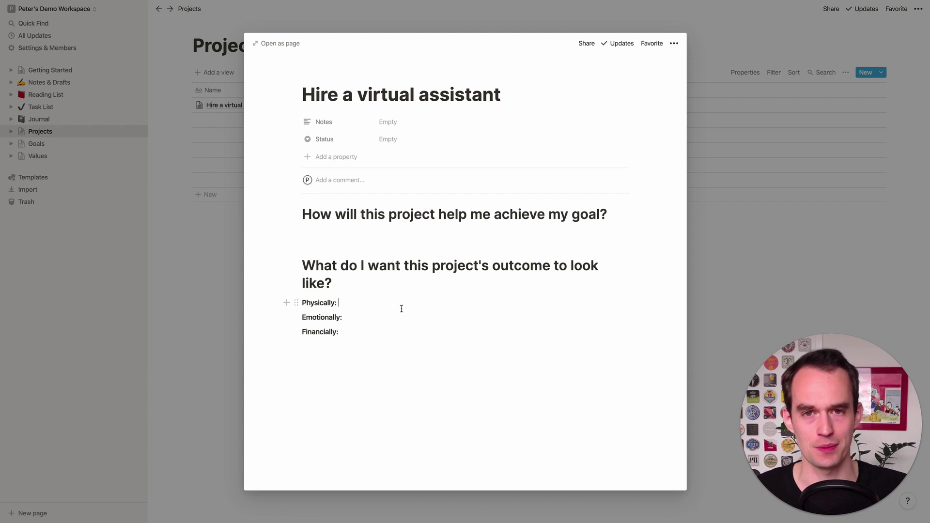
left_click(389, 318)
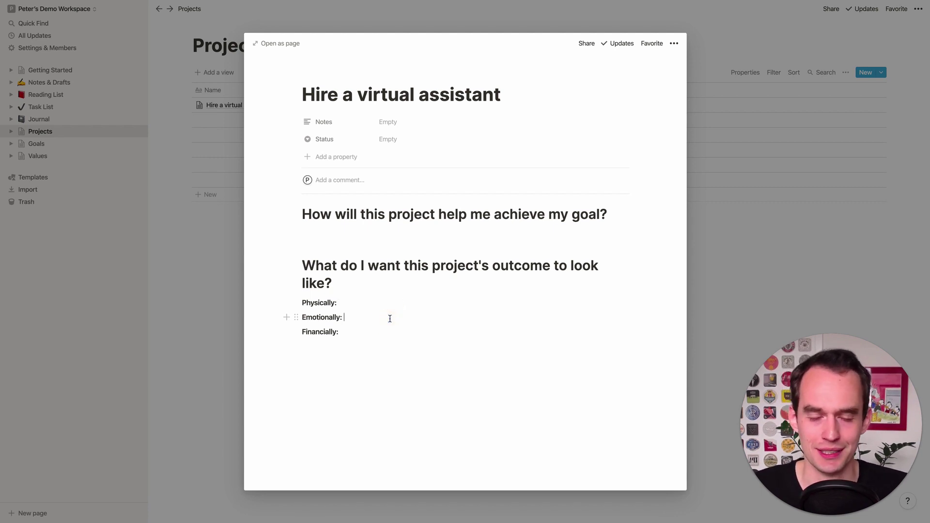
left_click(391, 340)
left_click(393, 335)
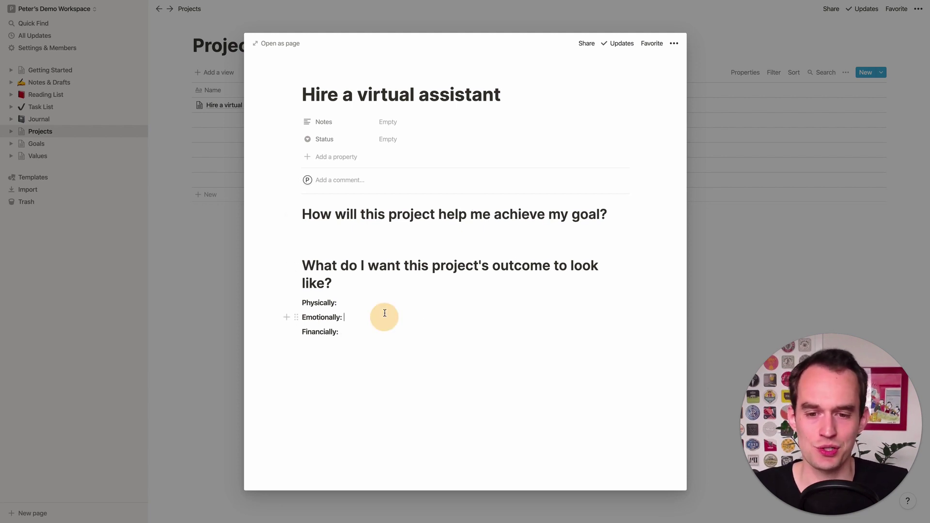
left_click(371, 238)
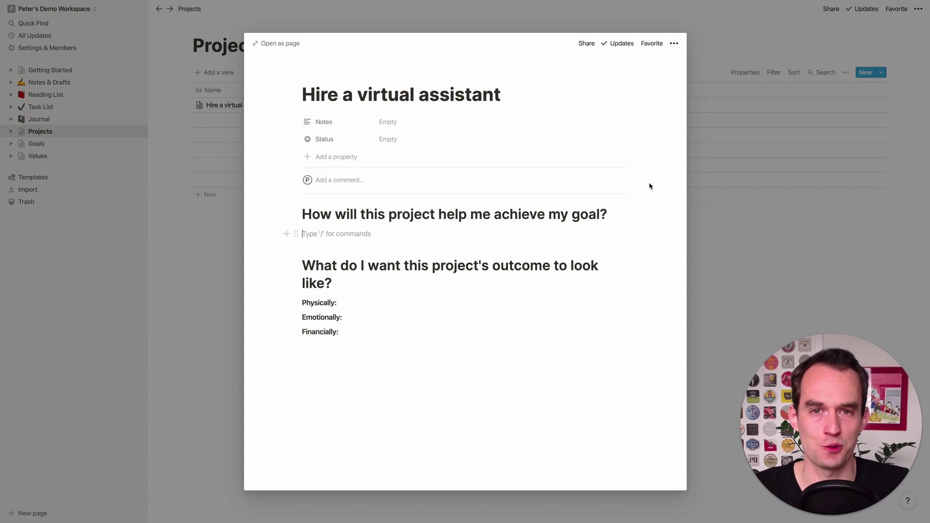
left_click(775, 232)
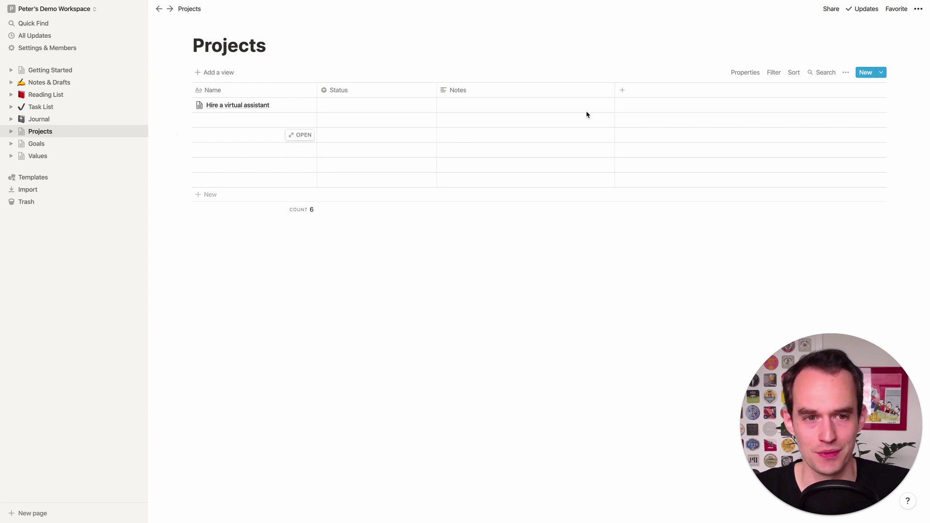
Add a new Relation property to Projects linked to the Goals database
left_click(623, 93)
mouse_move(667, 147)
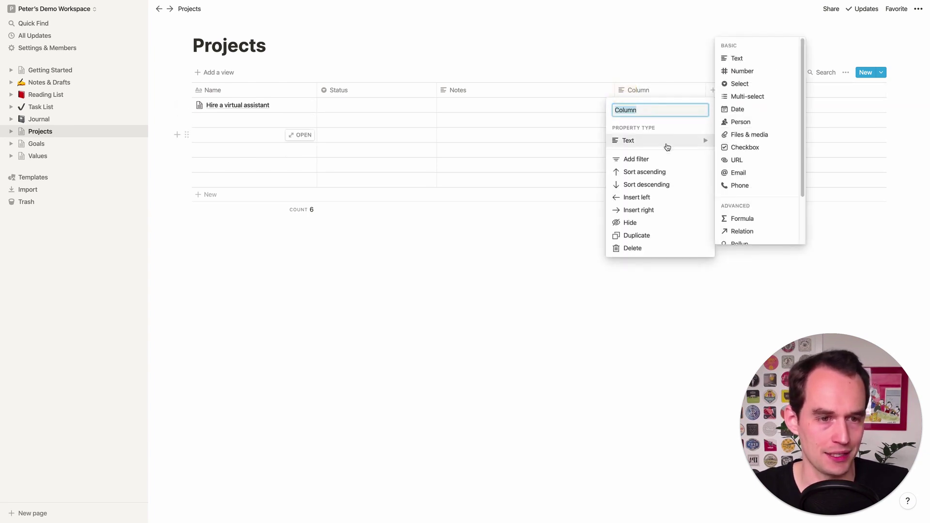
left_click(755, 231)
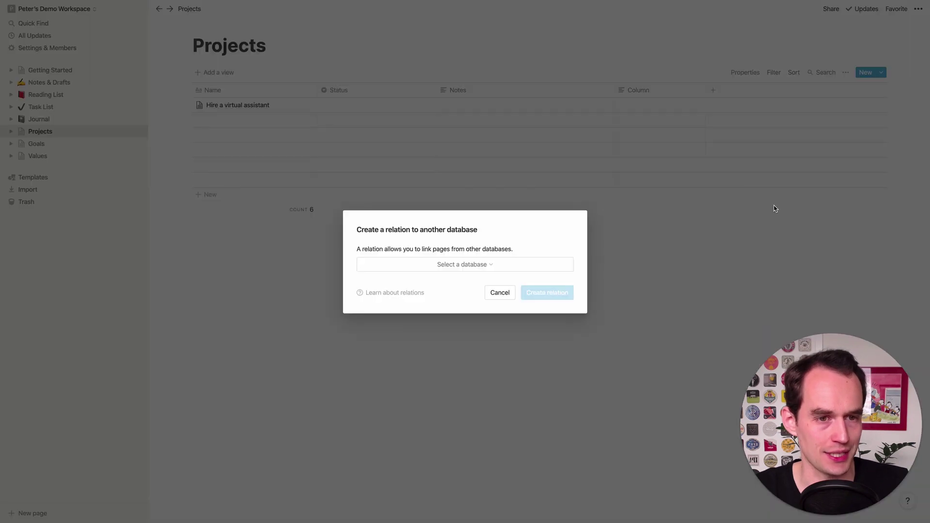
left_click(468, 266)
left_click(416, 362)
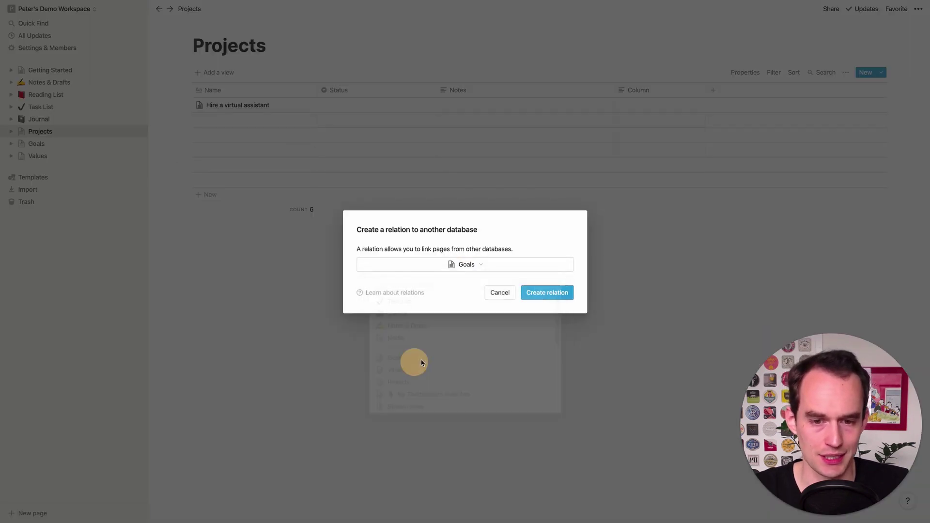
left_click(546, 294)
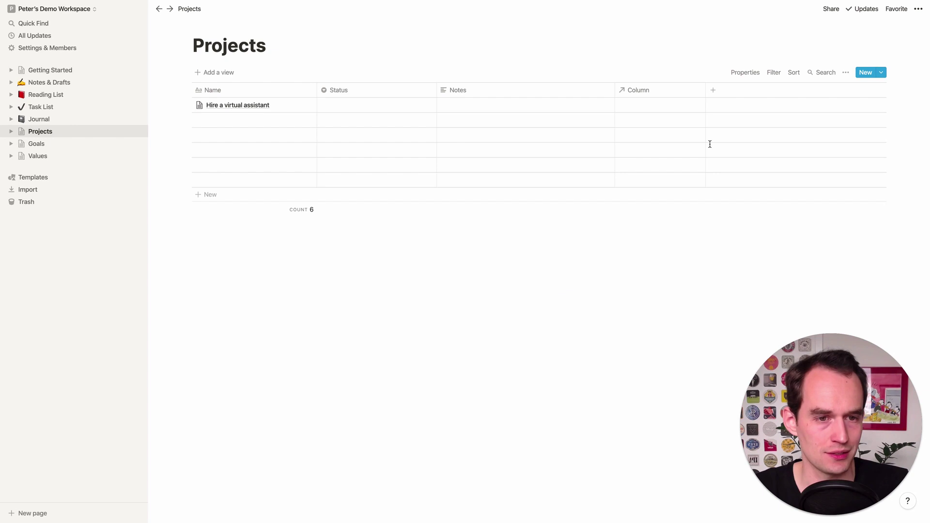
Name the relation column Goal(s), place it between Status and Notes, and widen it
left_click(658, 90)
type("Goal(s")
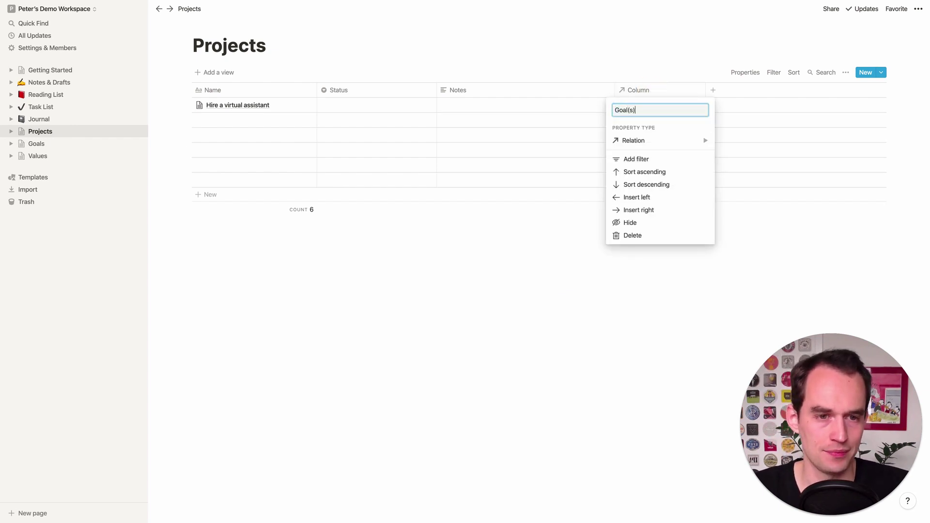
key("Return")
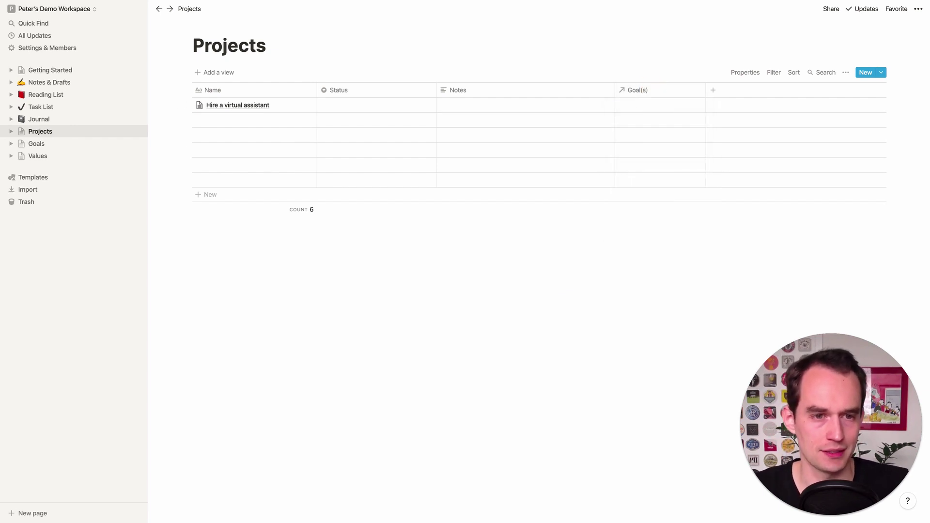
left_click_drag(646, 94, 453, 92)
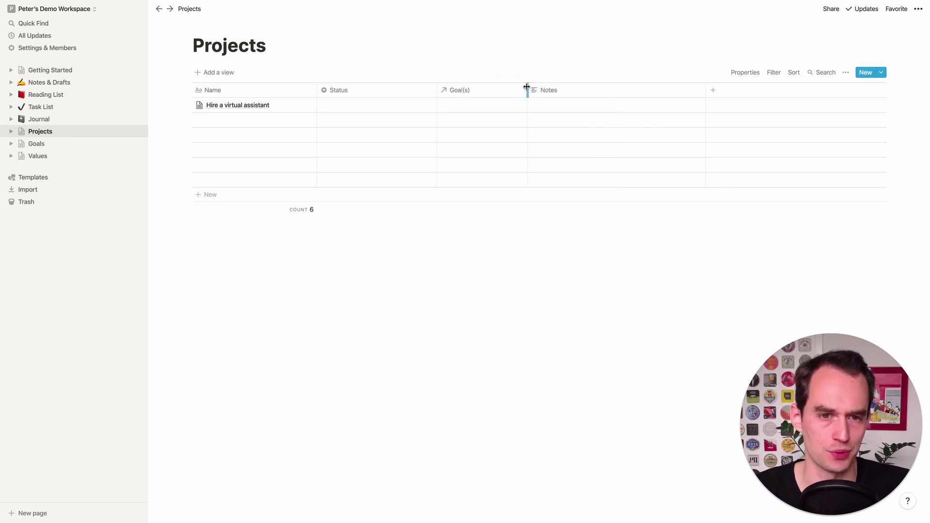
left_click_drag(527, 88, 618, 87)
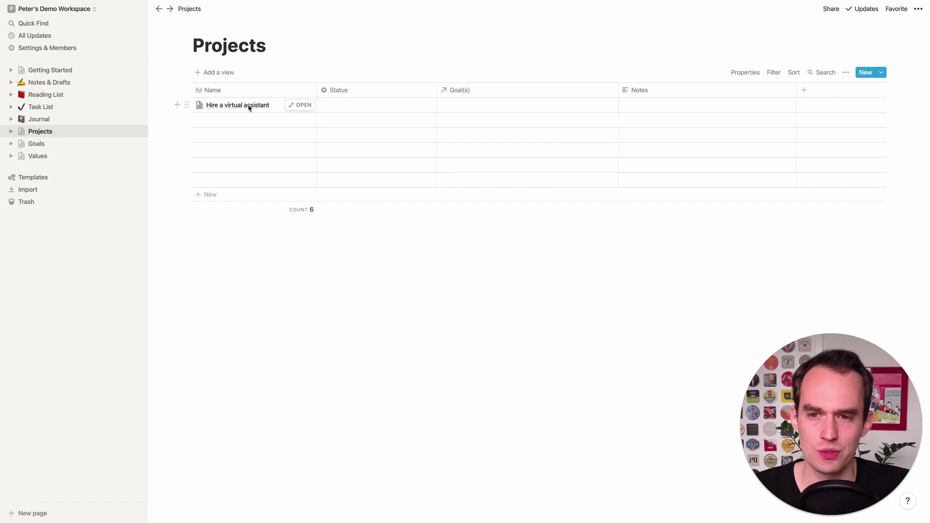
In Goals, add the goal 'Minimize the time and energy I spend on tedious work' and widen Name
left_click(66, 143)
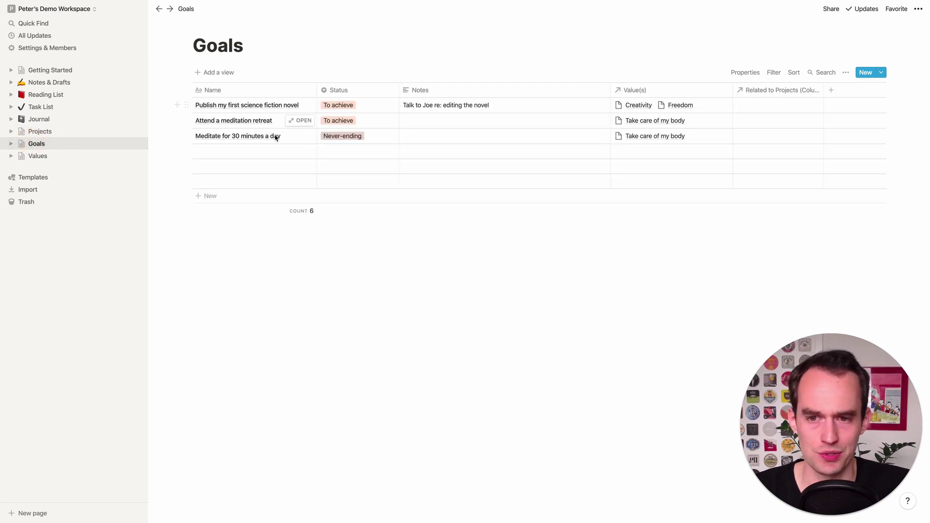
left_click(245, 152)
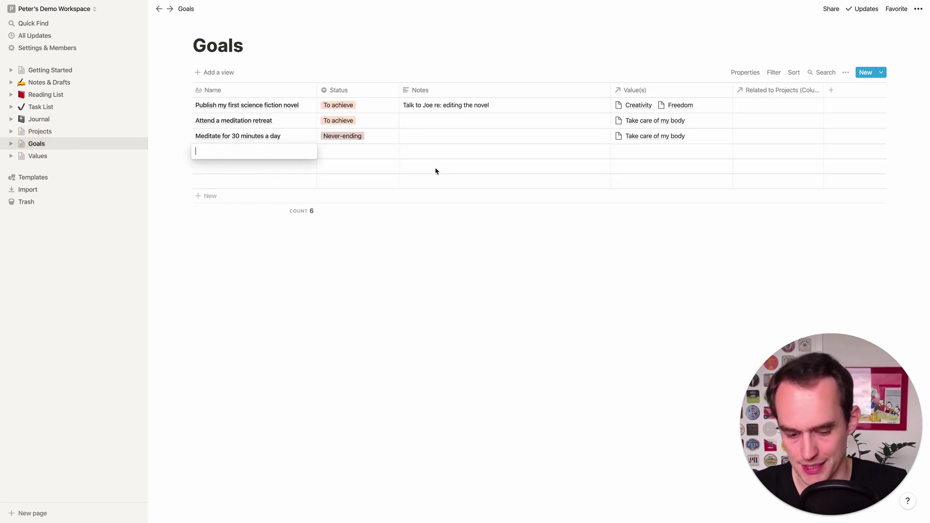
type("Minimize the time a")
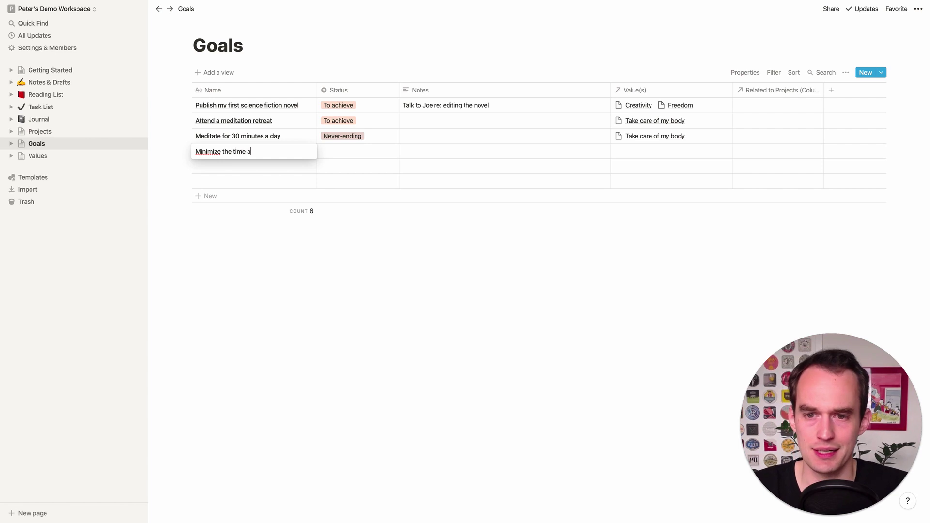
type("nd energy I spend on tedious work")
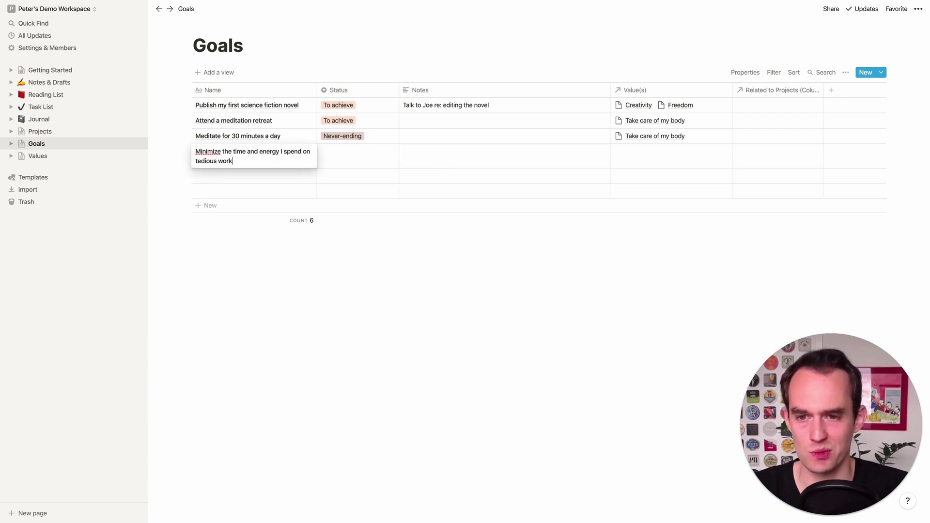
key("Return")
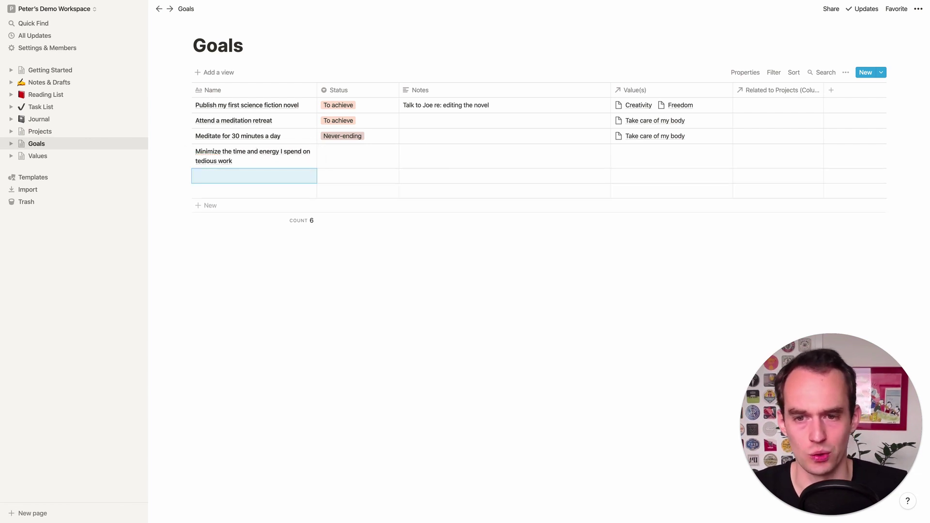
left_click_drag(317, 91, 361, 89)
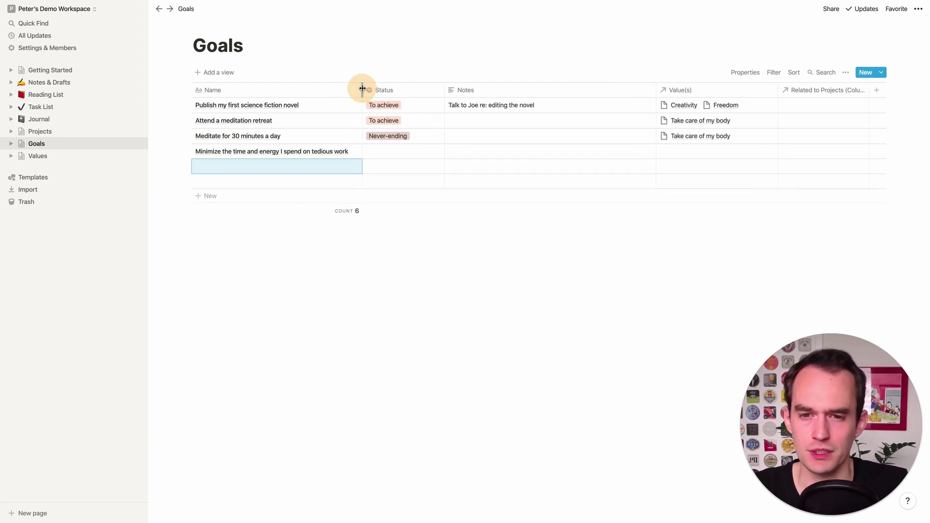
Set the new goal's Status to Never-ending and link it to the Freedom value
left_click(372, 154)
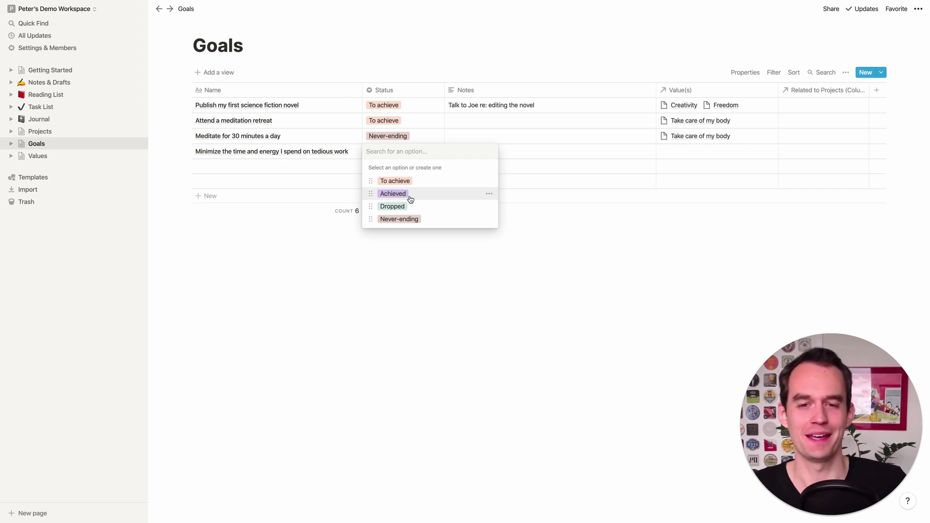
left_click(395, 220)
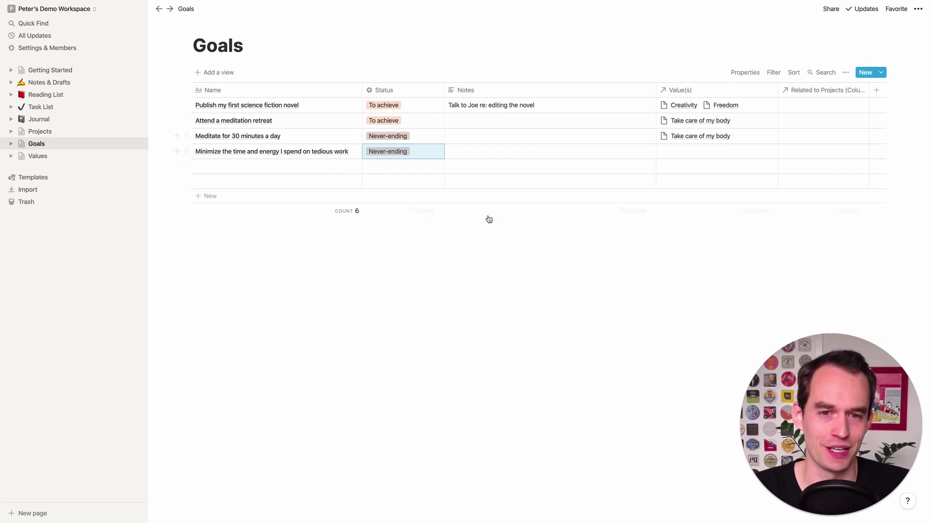
mouse_move(499, 212)
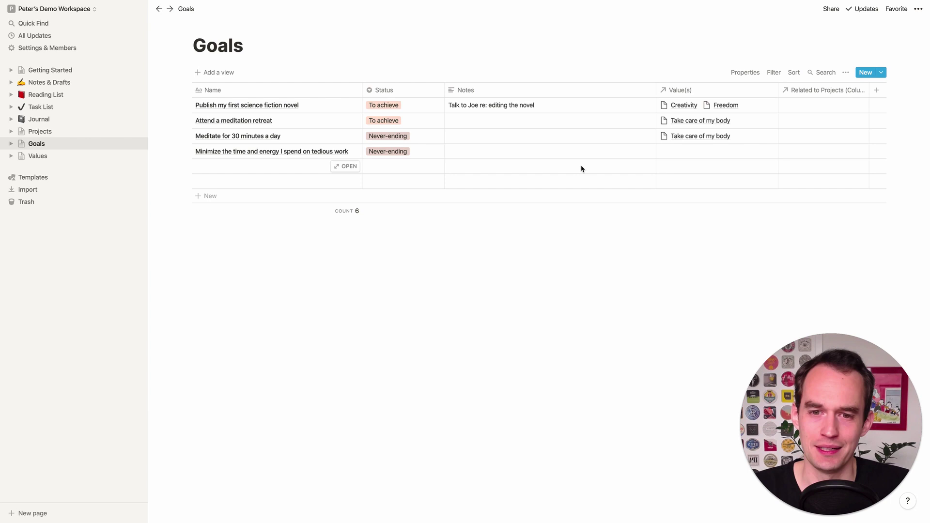
left_click(669, 150)
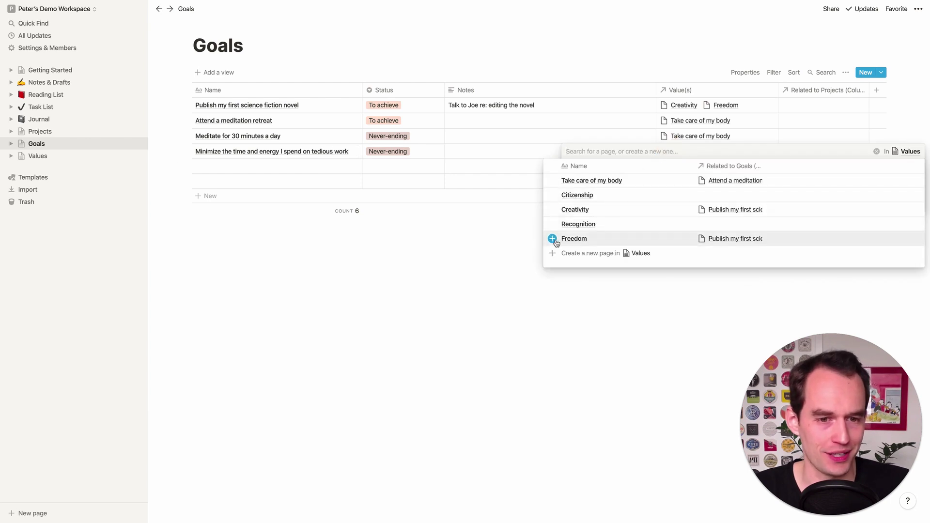
left_click(552, 239)
left_click(519, 301)
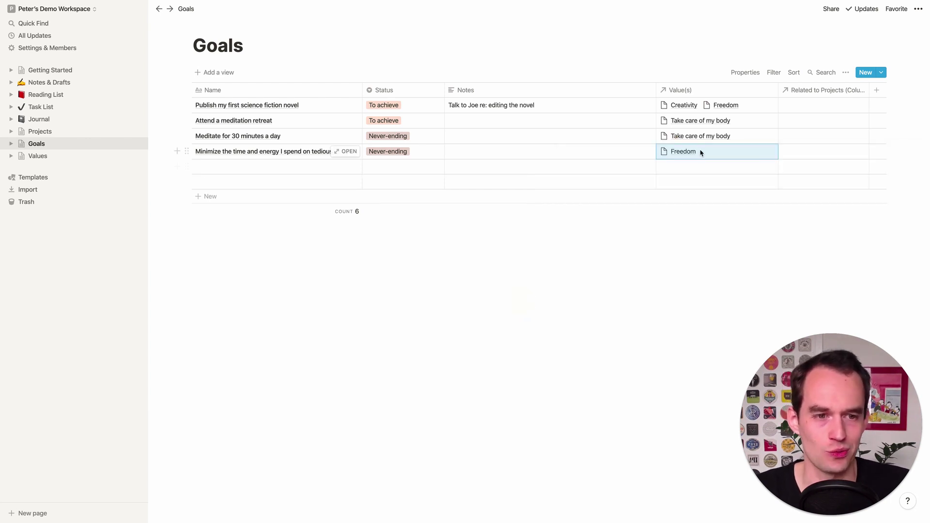
Link 'Hire a virtual assistant' to the tedious-work goal in its Goal(s) cell
left_click(41, 132)
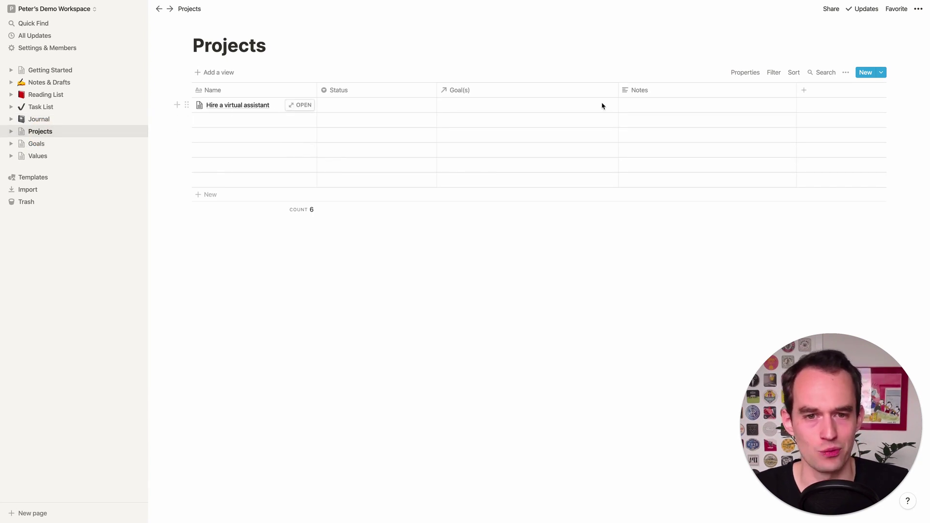
left_click(513, 105)
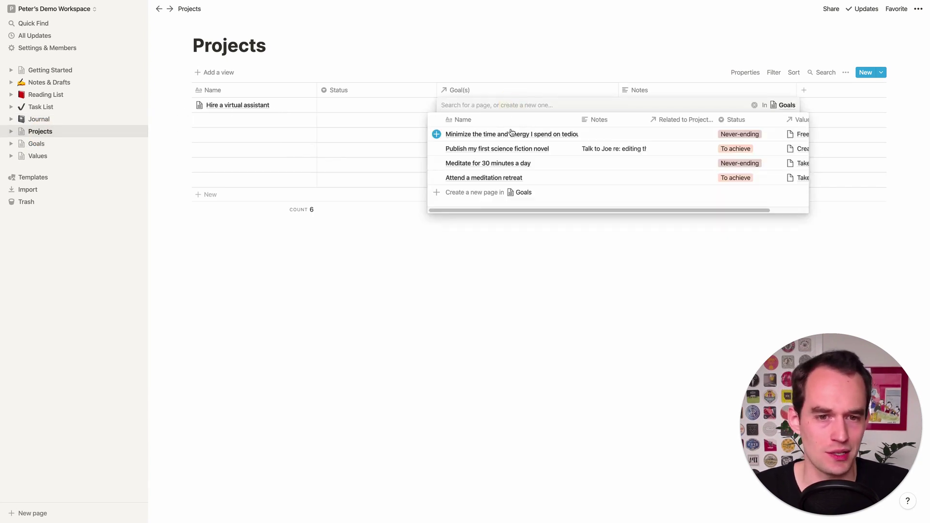
left_click(437, 136)
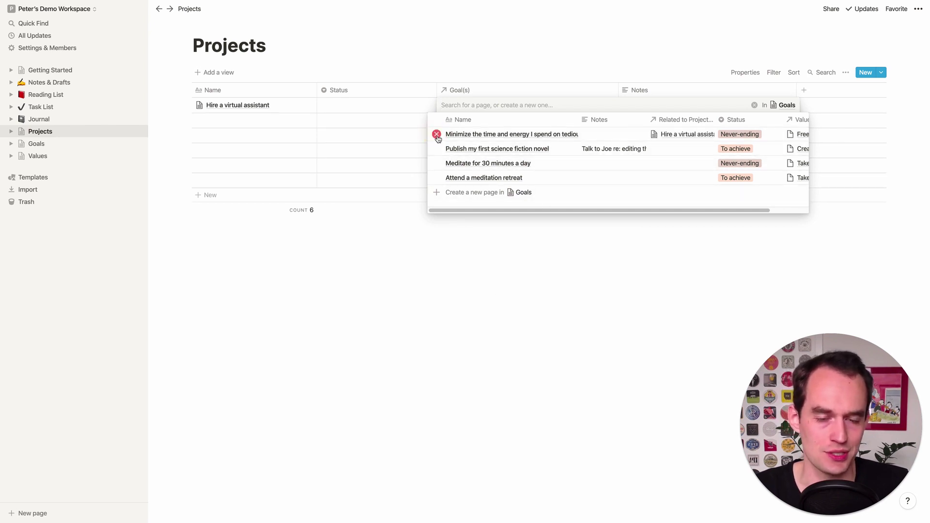
left_click(531, 287)
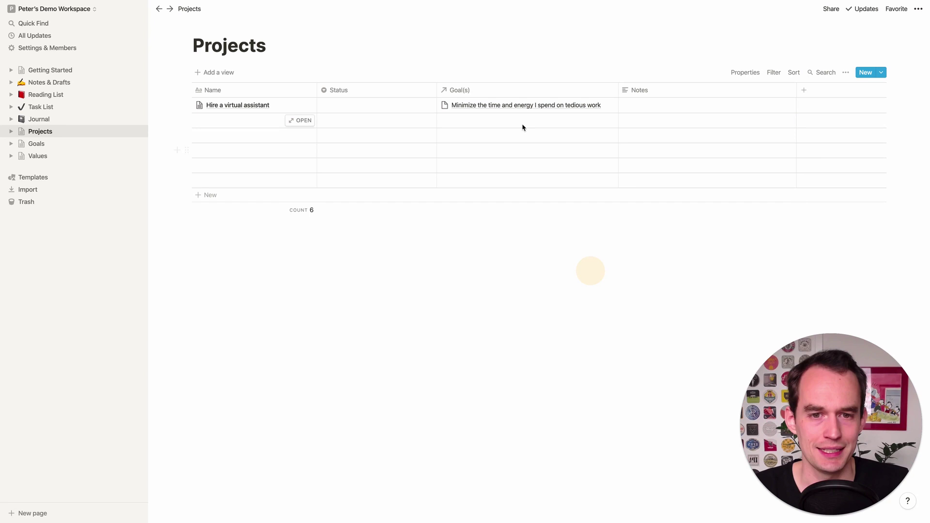
Hide the Related to Projects (Column) property in the Goals table
left_click(45, 143)
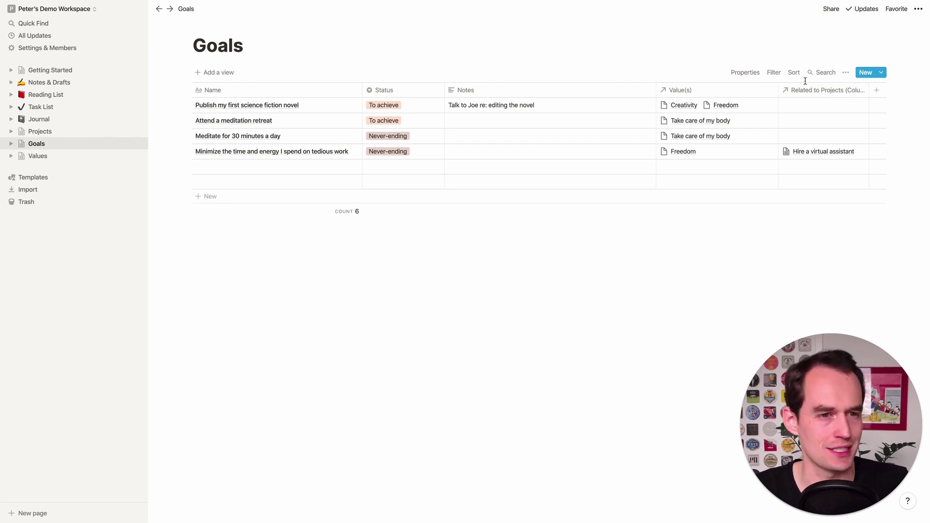
left_click(750, 75)
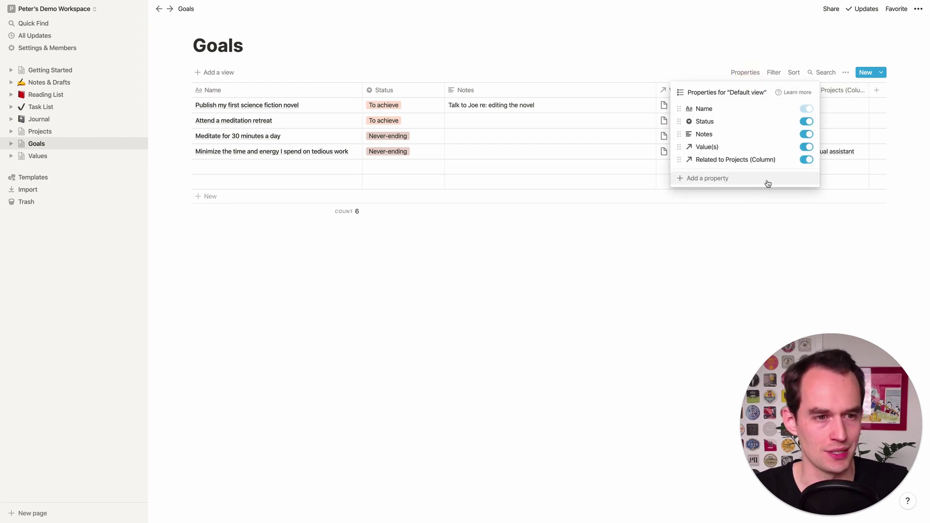
left_click(807, 161)
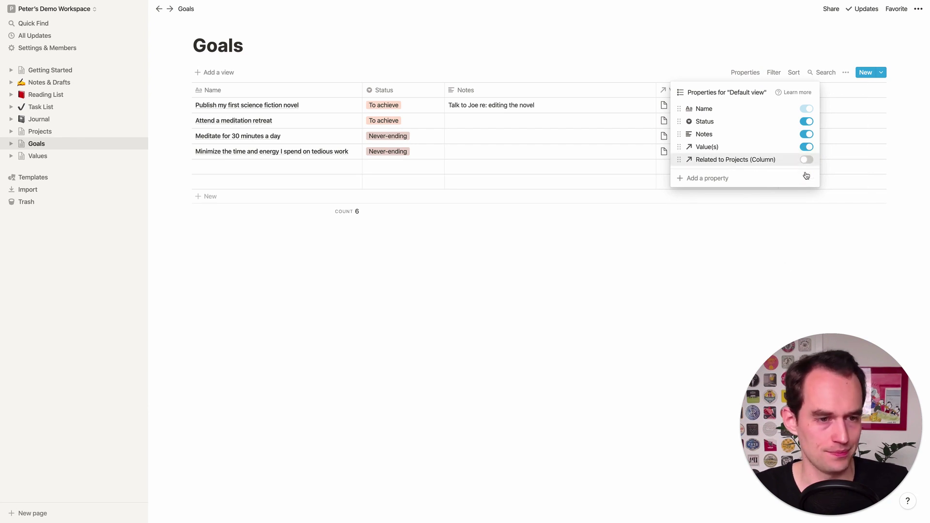
left_click(773, 250)
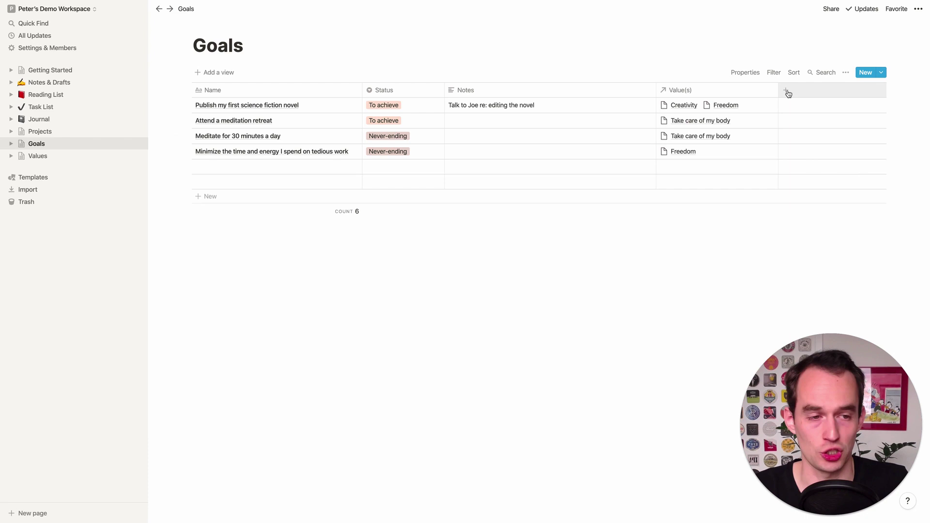
Set the 'Hire a virtual assistant' project's Status to Not started
left_click(52, 129)
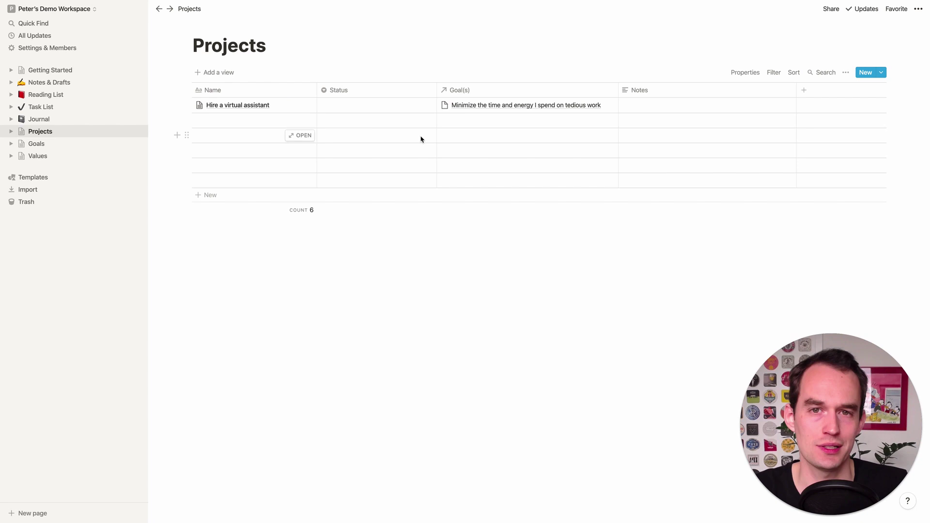
left_click(386, 106)
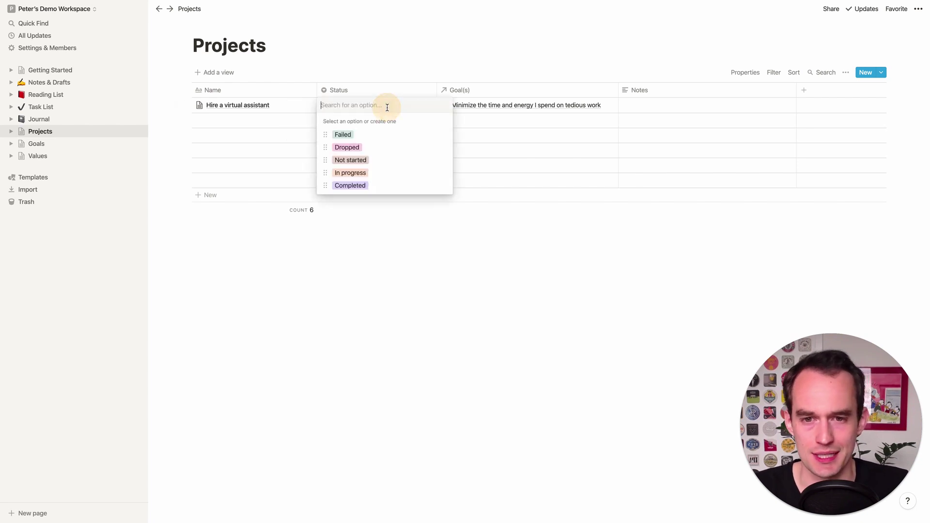
left_click(361, 160)
left_click(594, 233)
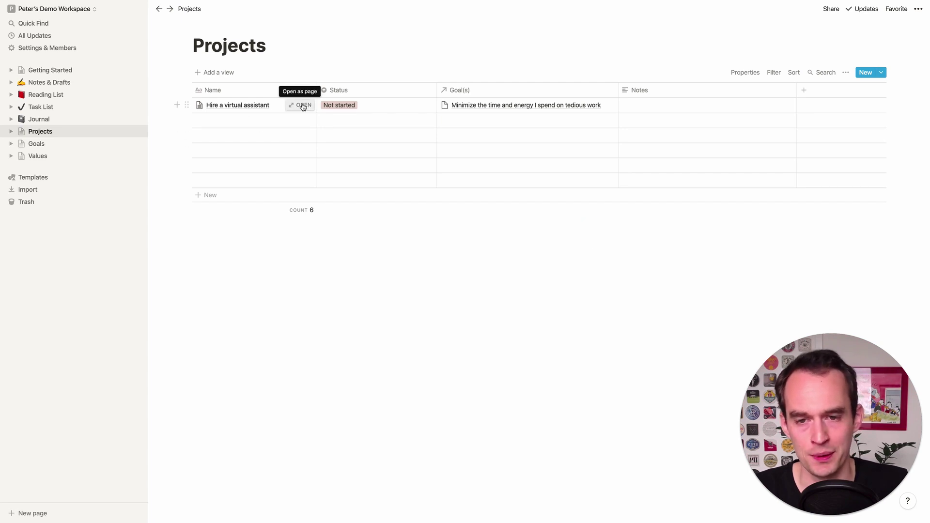
left_click(303, 107)
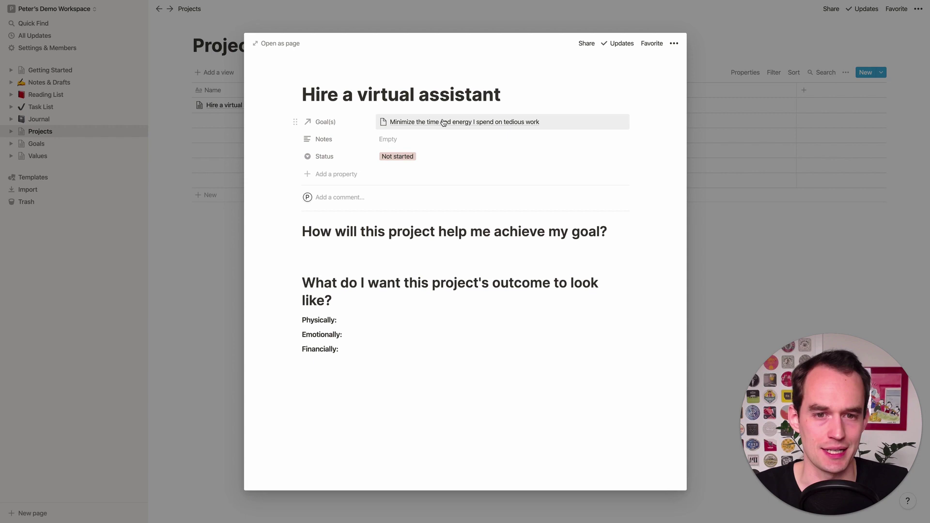
left_click(343, 256)
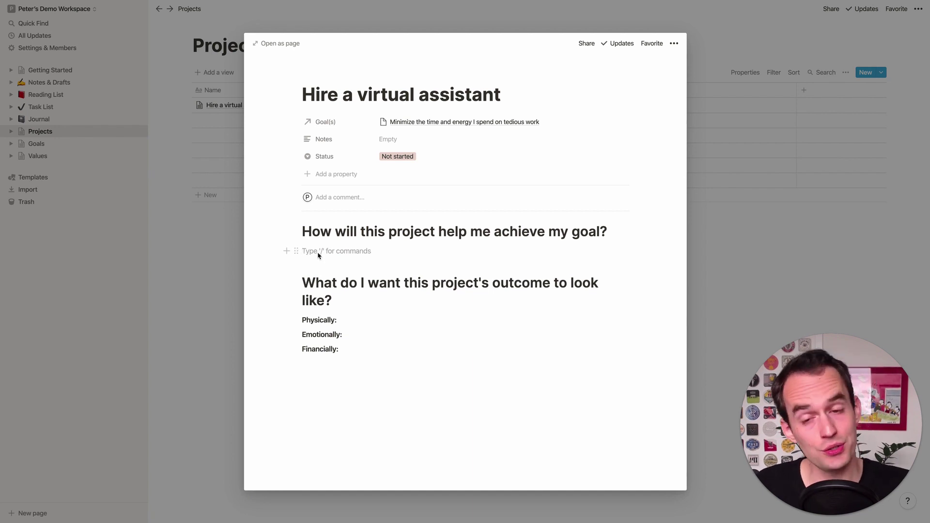
left_click(723, 199)
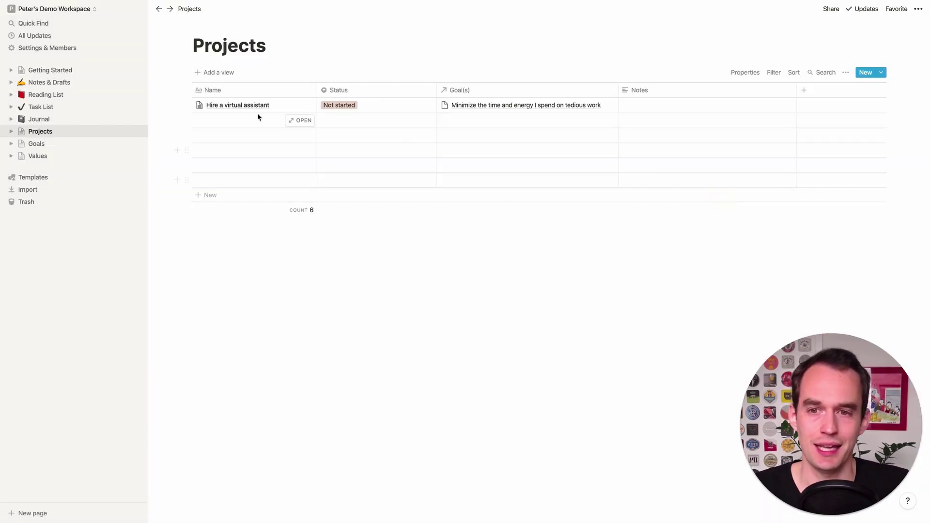
Create a new project from the Project template, then close the untitled page
left_click(881, 73)
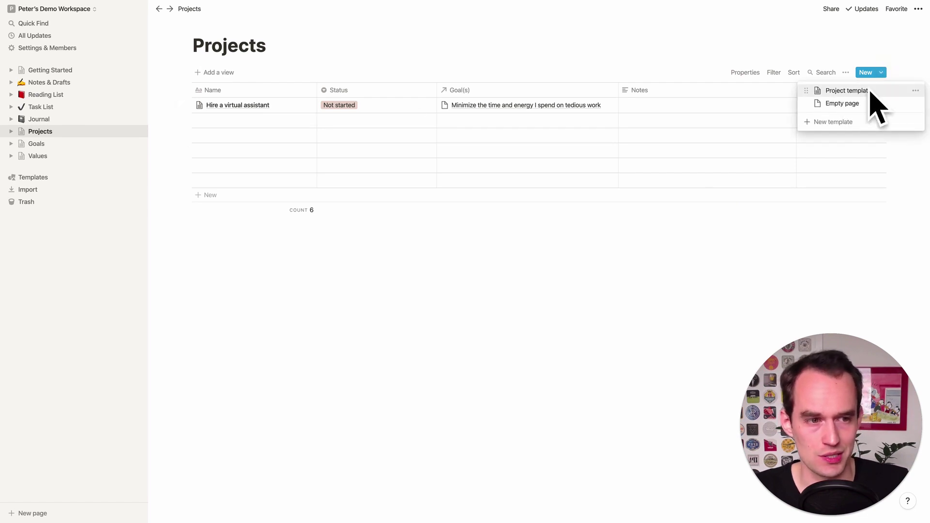
left_click(604, 236)
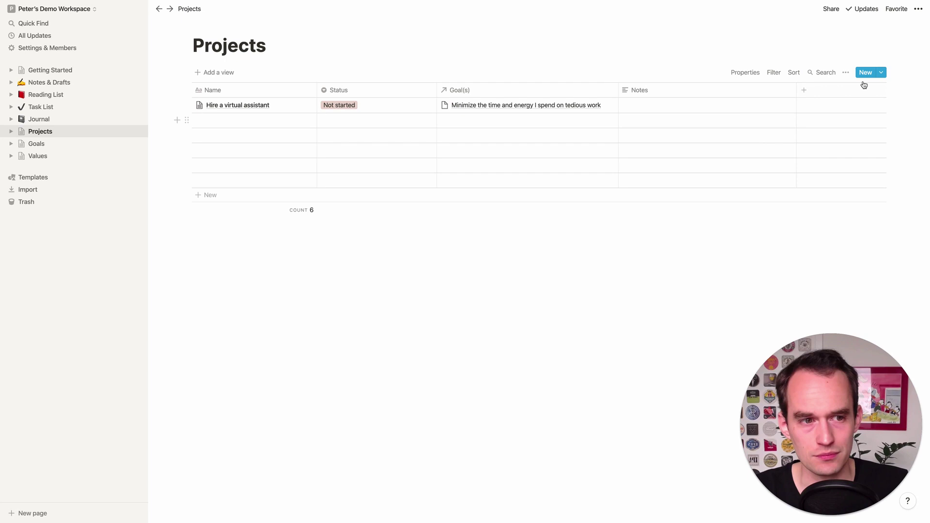
left_click(881, 73)
left_click(850, 90)
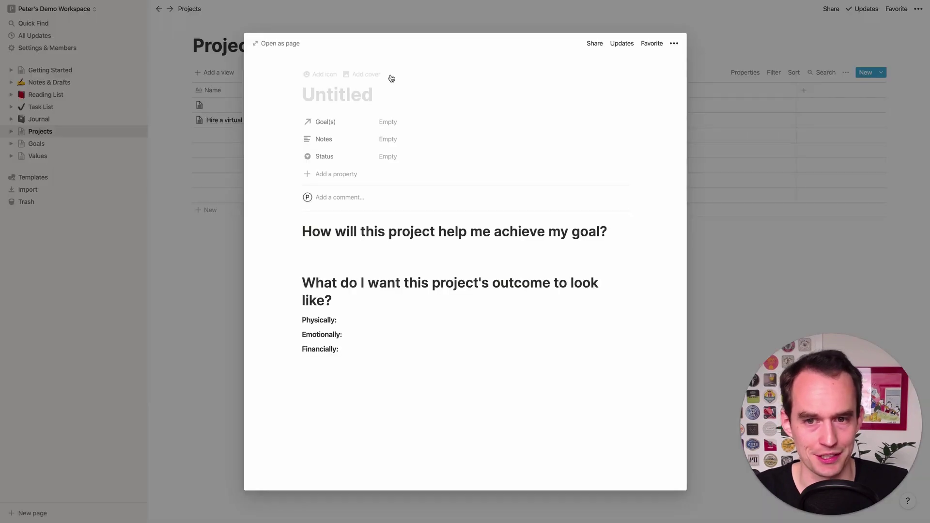
left_click(729, 271)
Delete the top empty untitled row and the bottom empty row from the Projects table
right_click(221, 105)
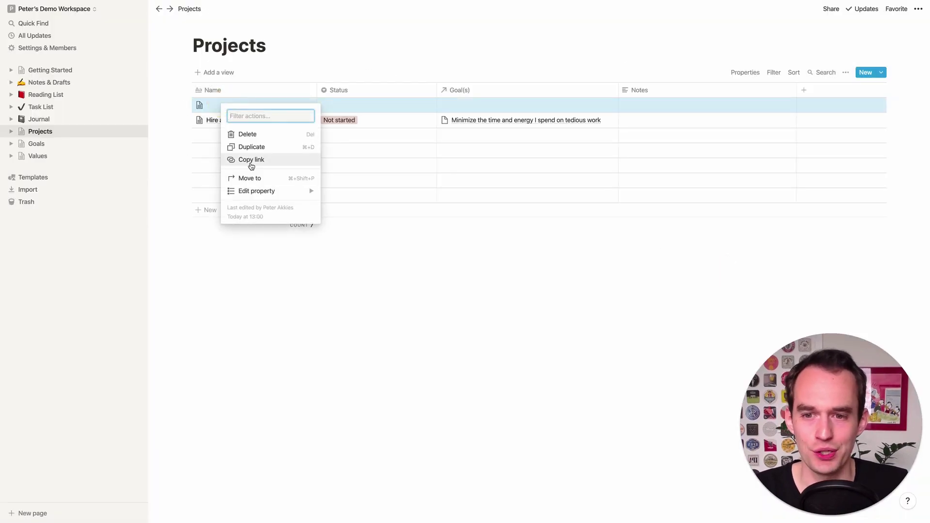
left_click(251, 135)
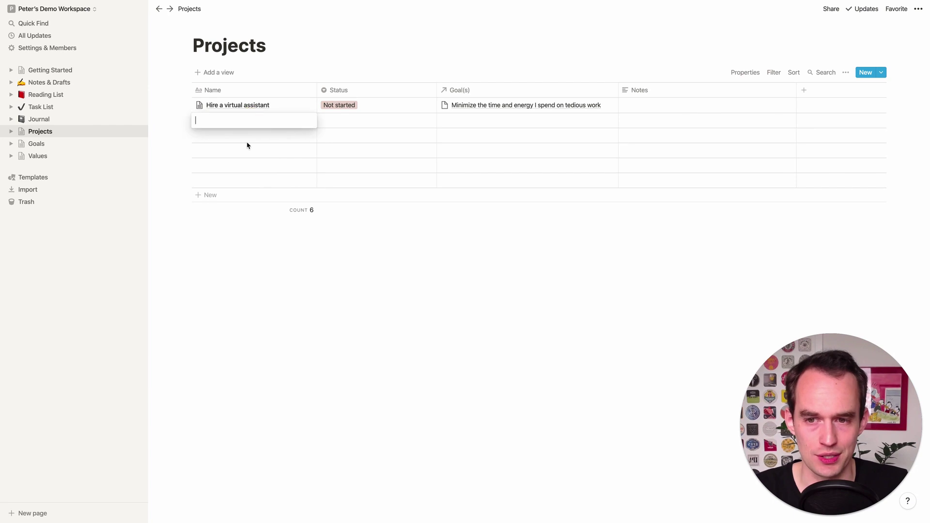
left_click(257, 183)
left_click(268, 177)
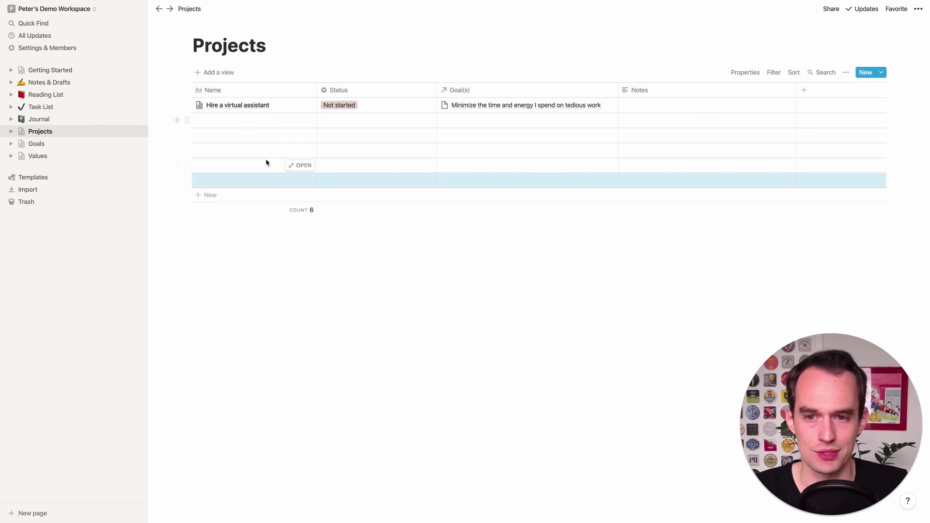
right_click(270, 178)
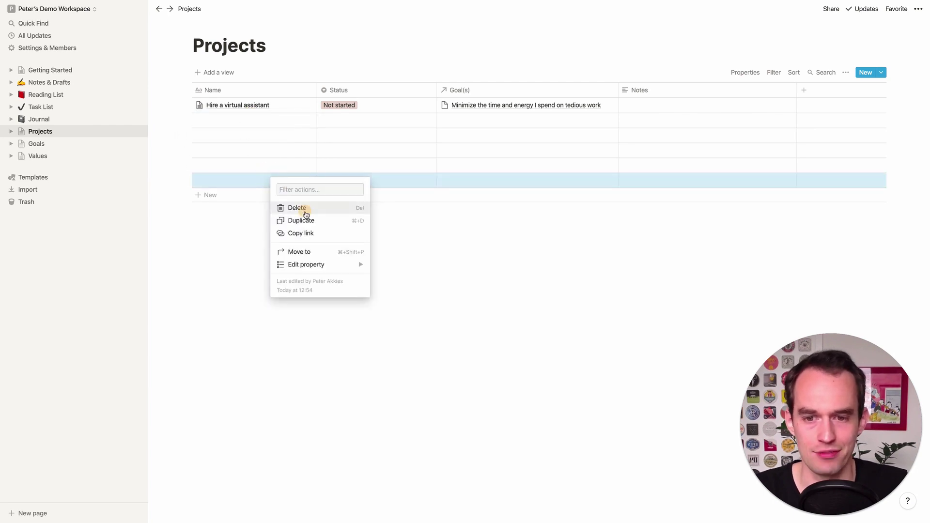
left_click(301, 208)
Delete the remaining four empty rows and reopen the Hire a virtual assistant page
right_click(263, 167)
left_click(289, 198)
right_click(263, 152)
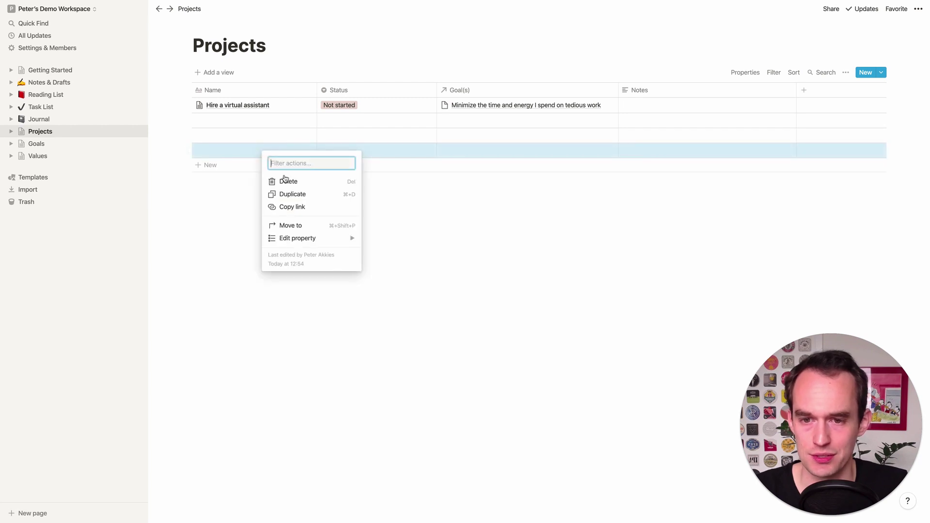
left_click(286, 180)
right_click(265, 139)
left_click(293, 175)
right_click(256, 122)
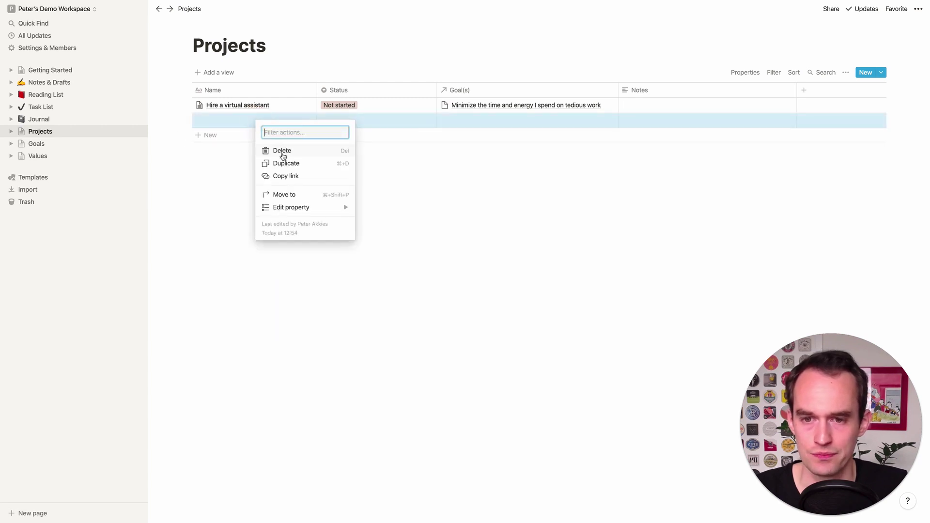
left_click(280, 149)
left_click(293, 104)
left_click(387, 252)
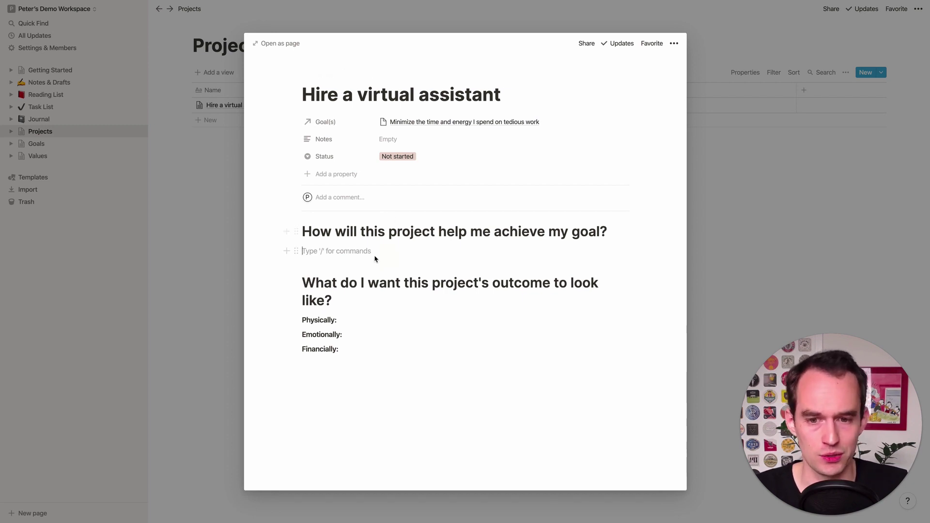
Answer the first question with 'I will outsource the tedious tasks to the VA…' and its follow-up sentence
type("I wi")
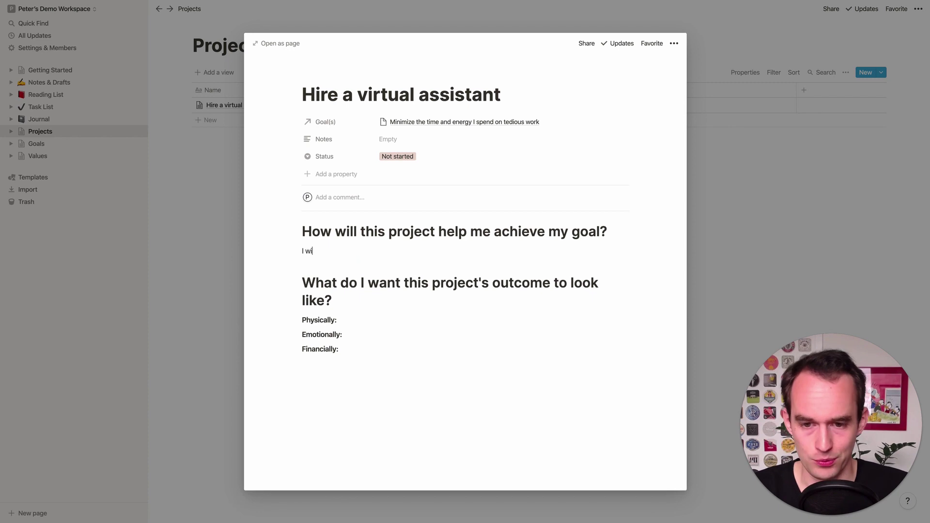
type("ll outsourec")
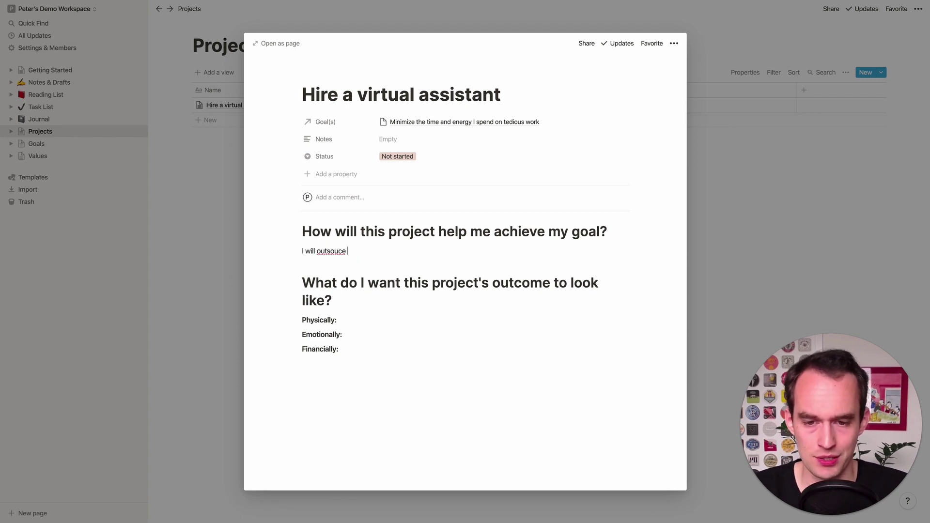
key("BackSpace")
key("BackSpace")
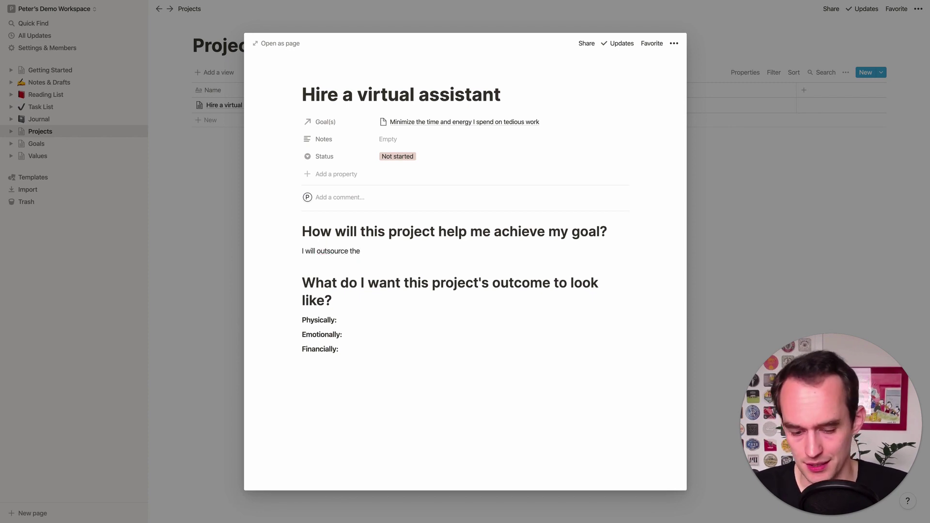
type("ce the tedious tasks to the VA.")
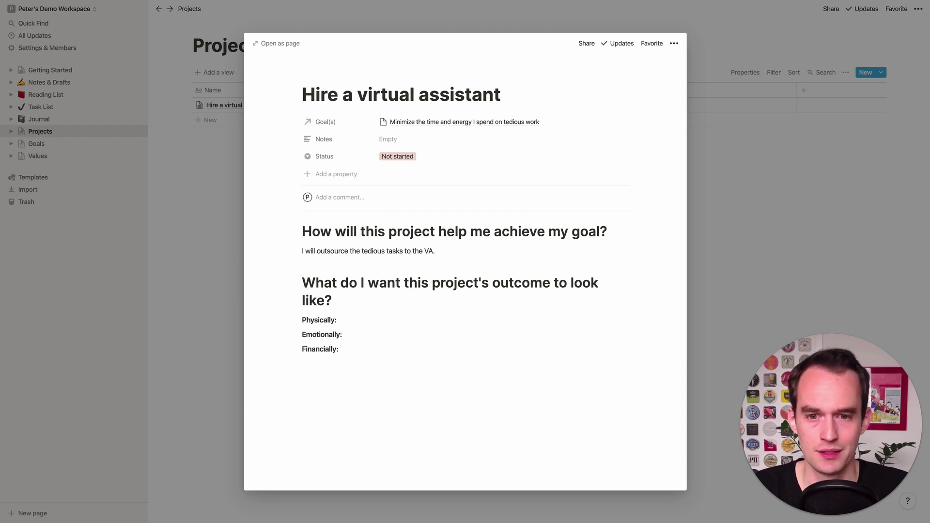
type(" Instructing the VA")
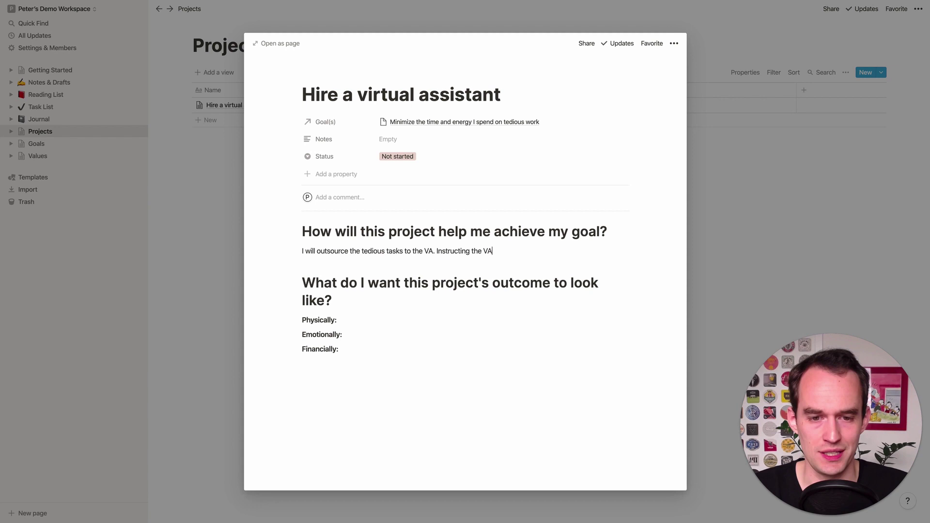
type(" and reviewing his wo")
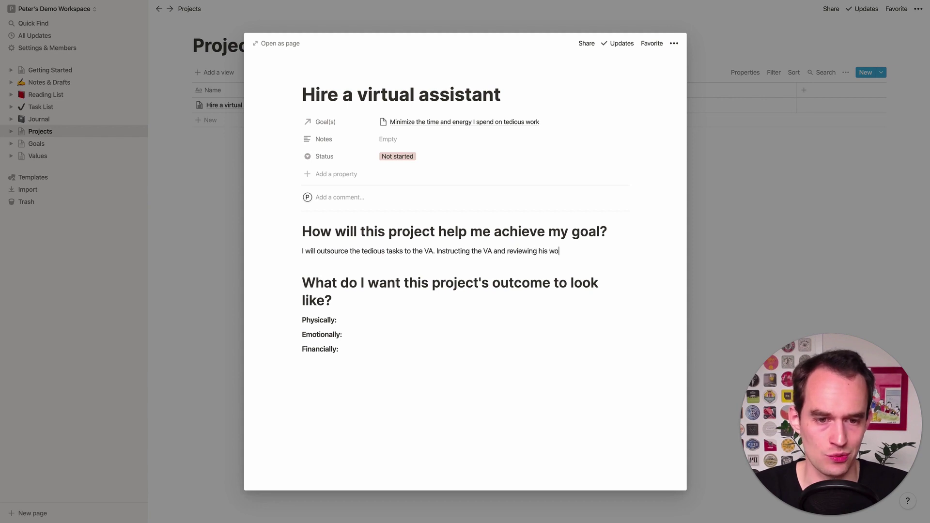
type("rk will take me less time")
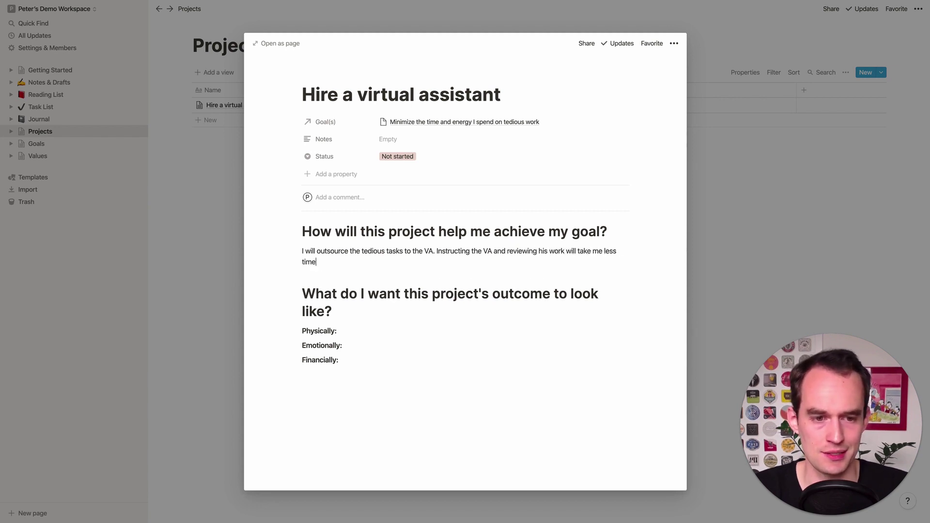
type(" and energy than doing the work myself.")
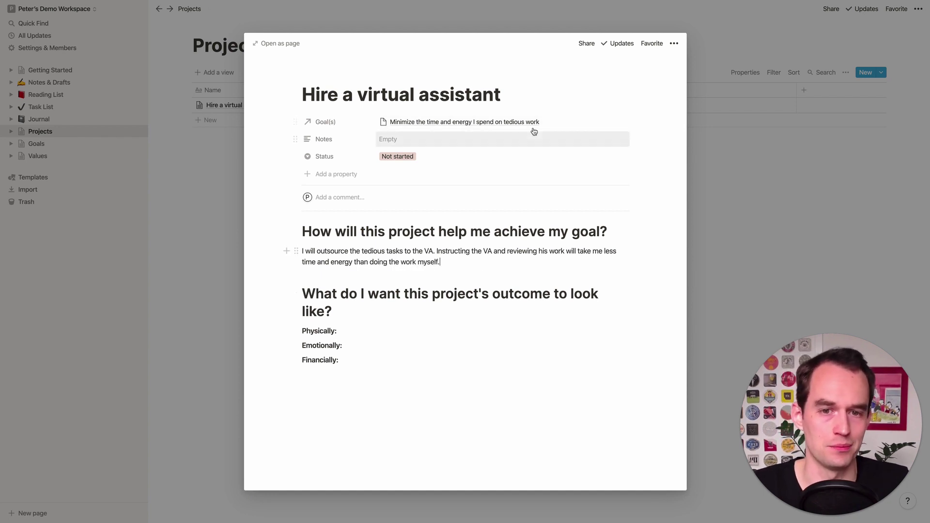
left_click(381, 330)
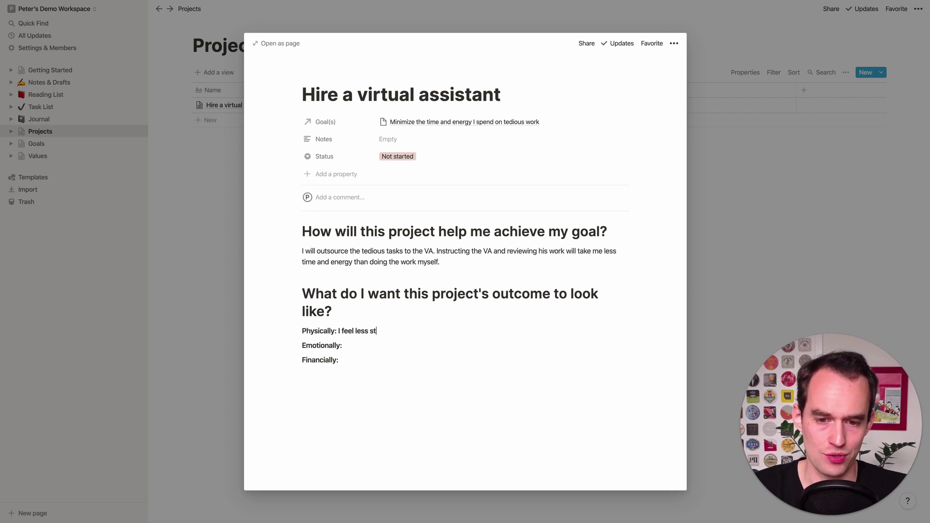
Write 'I feel less stressed because I'm doing less tedious work' on the Physically line, unbolded
type("ecause I'm ")
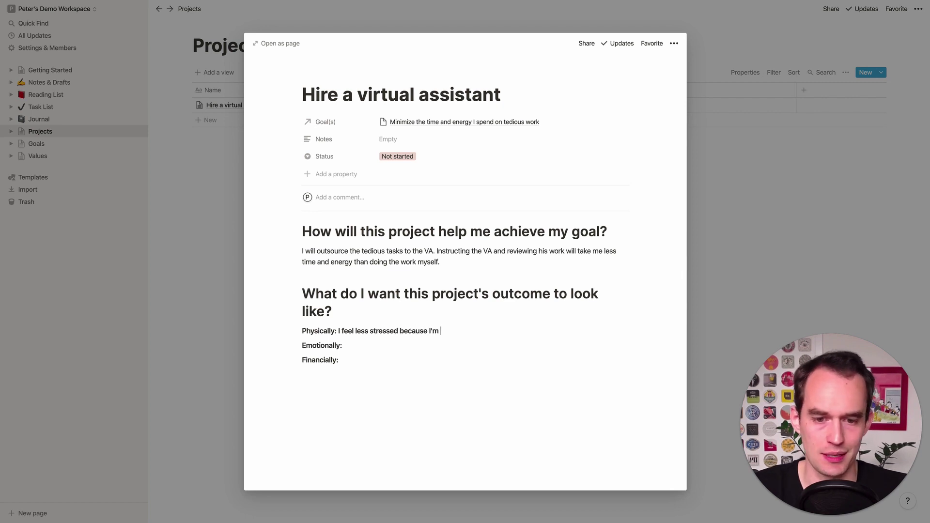
type("doing less tedious work")
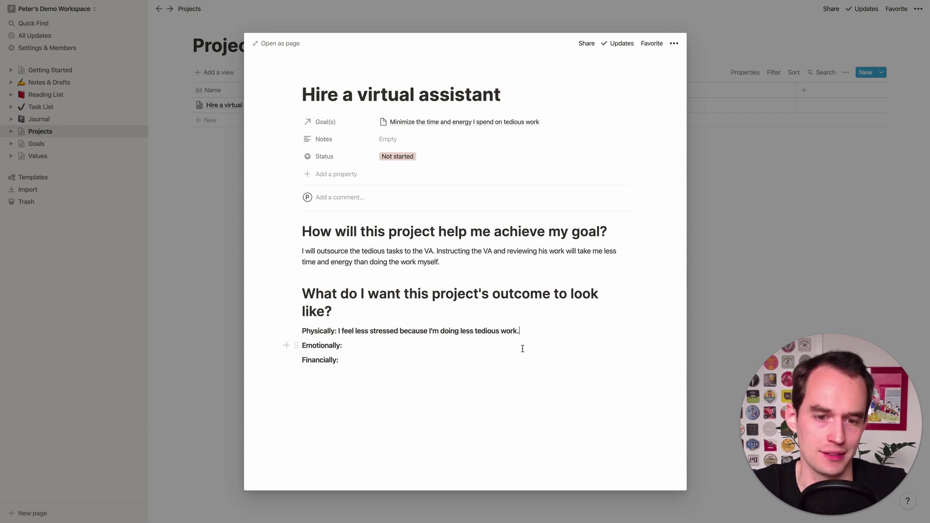
mouse_move(519, 331)
left_mouse_down()
mouse_move(342, 331)
mouse_move(525, 328)
left_mouse_up()
key("ctrl+b")
left_click(384, 349)
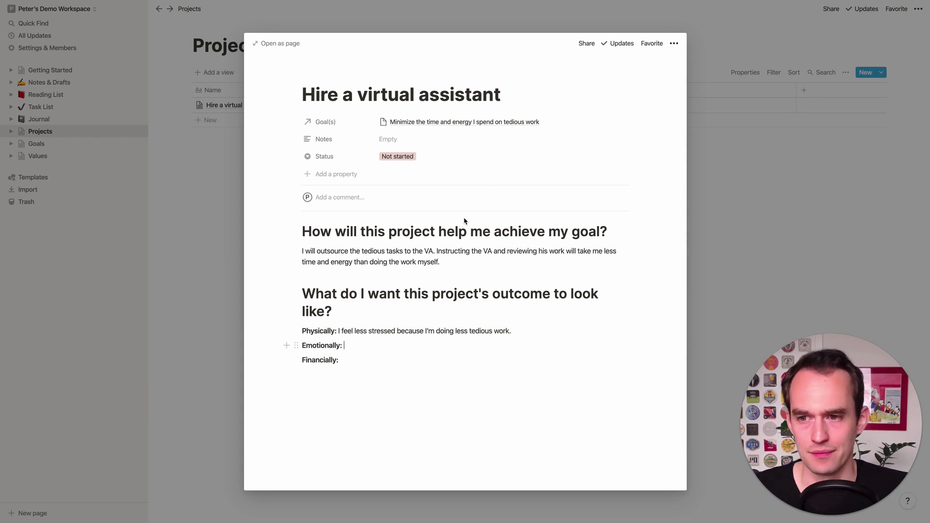
Write the Emotionally answer about freeing energy for more creative work, in plain text
type("I f")
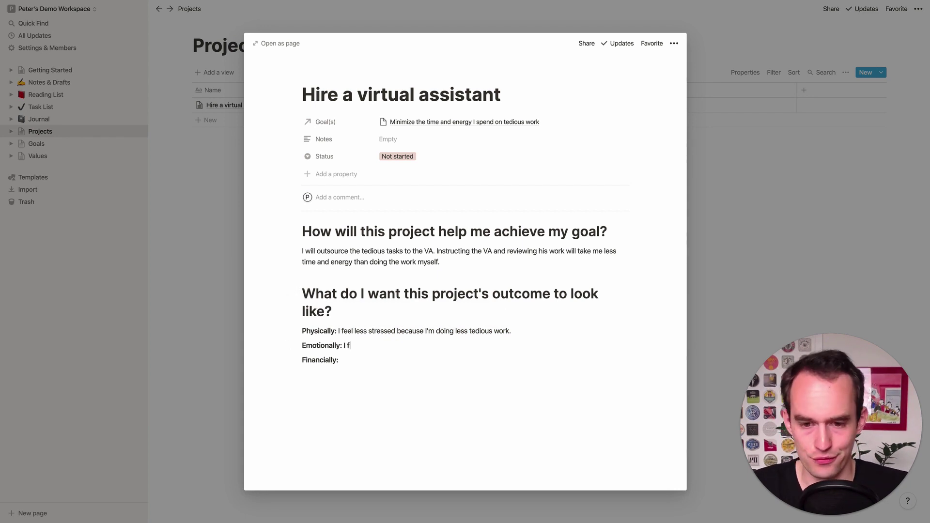
type("ree up a lot of energy. Th")
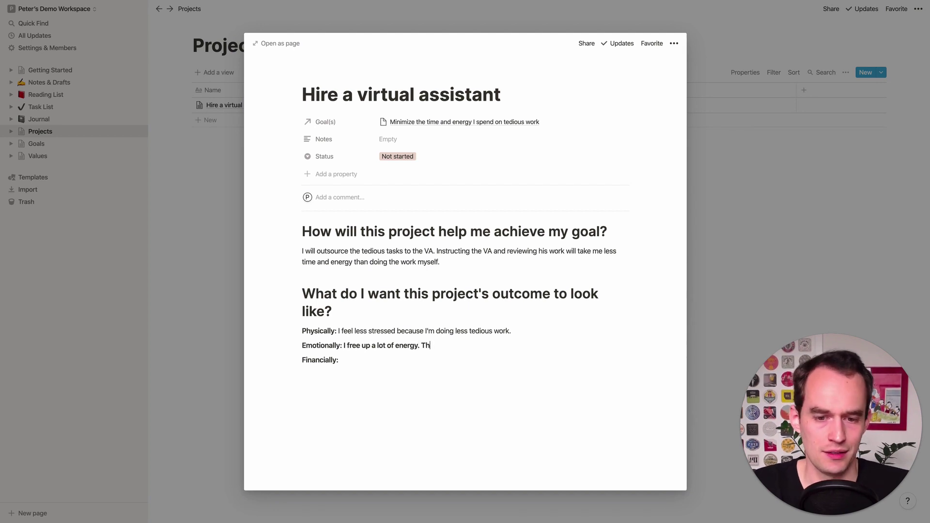
type("at allows me to ")
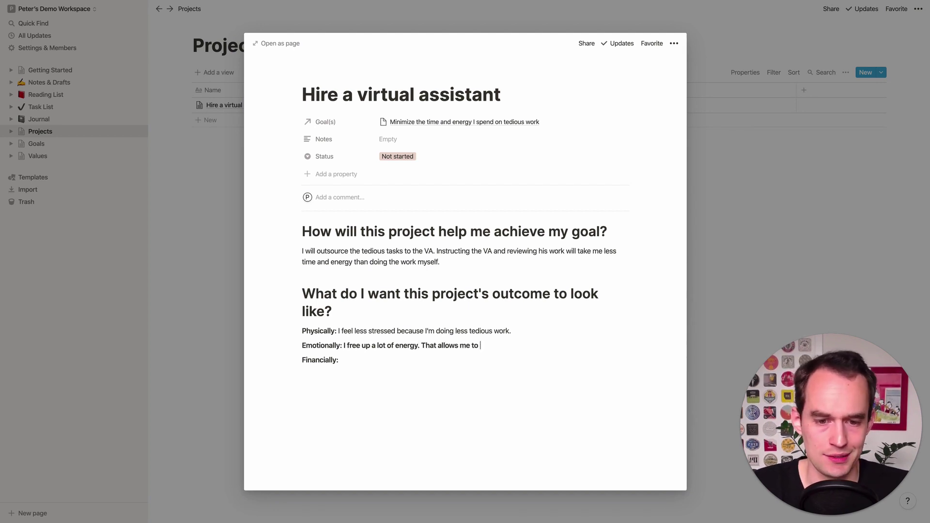
type("do more creatriv")
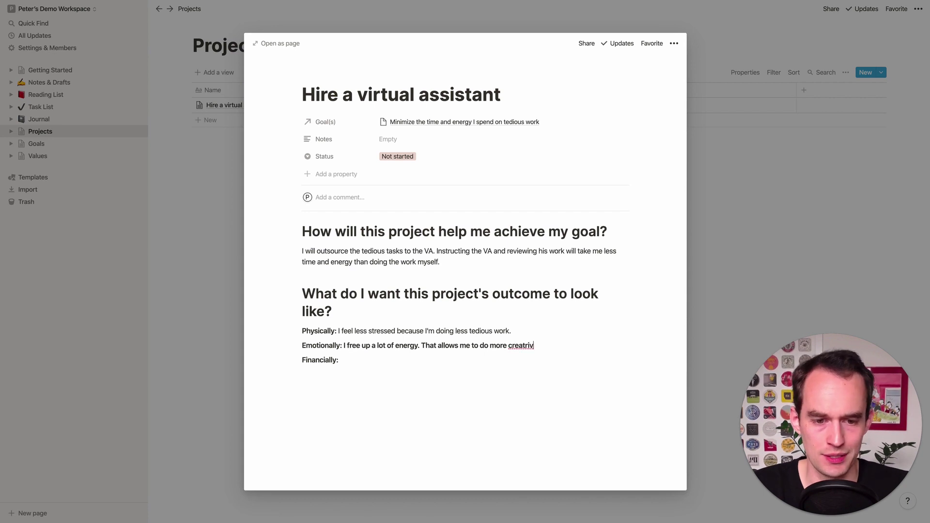
type("ive work. And tha")
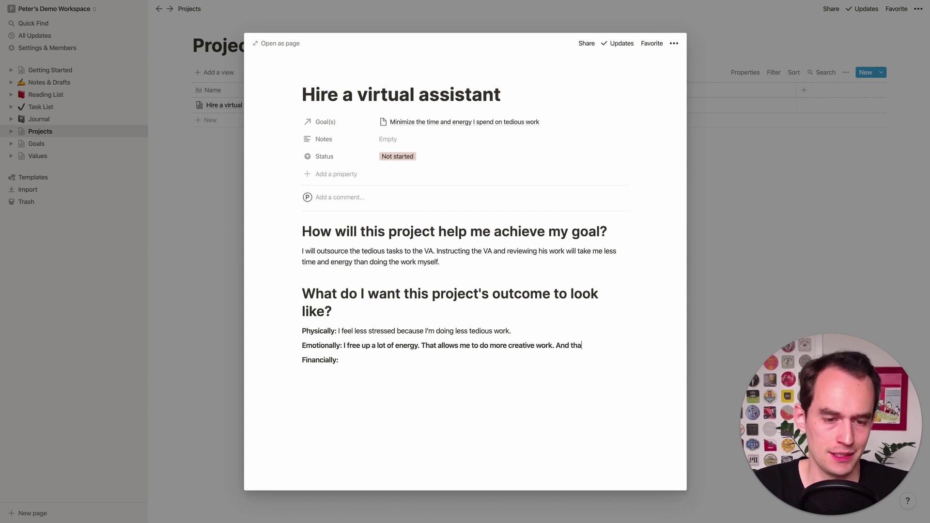
type("t makes me feel more proud t")
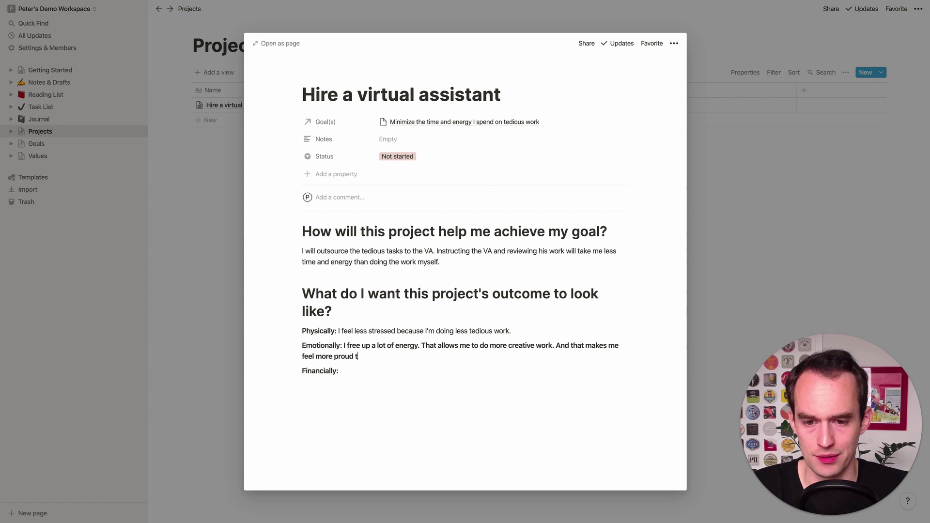
type("han doing tedious work.")
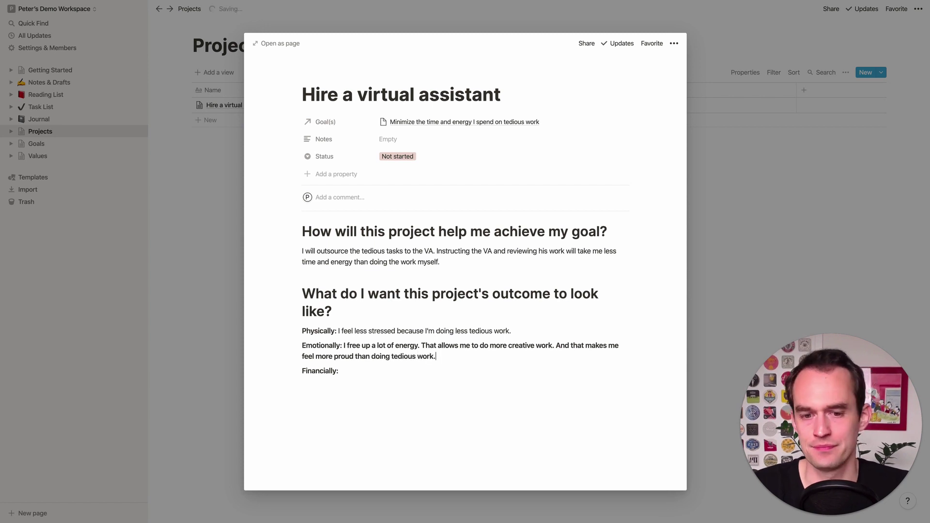
left_click_drag(437, 357, 344, 346)
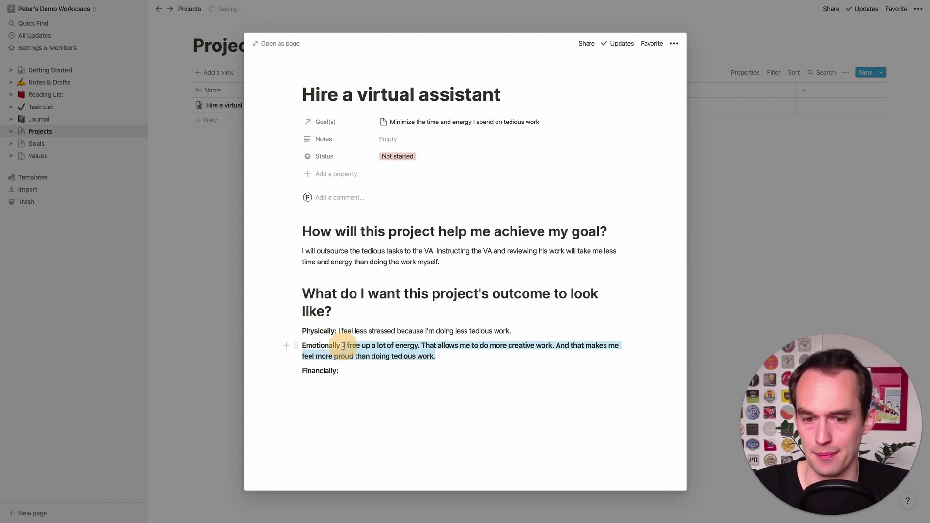
key("ctrl+b")
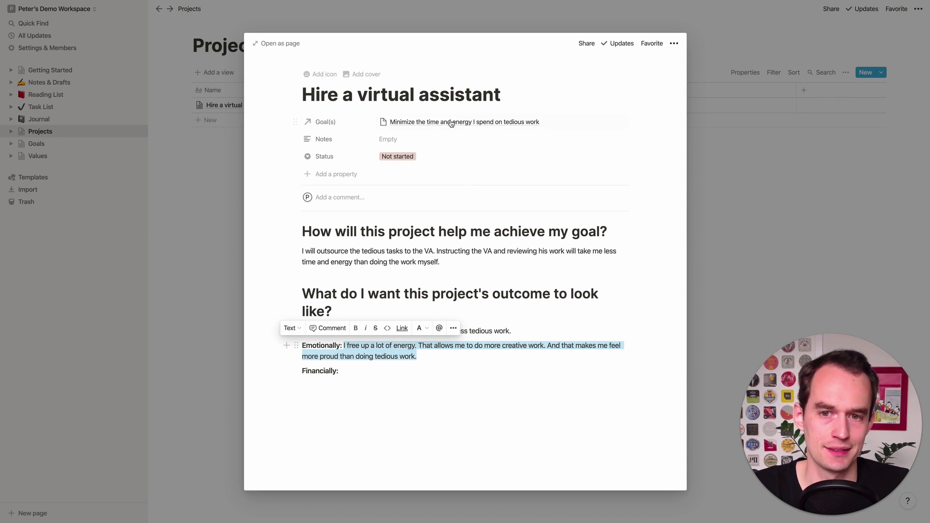
Write the unbolded Financially answer about outsourcing low-value work, then close the page
left_click(385, 374)
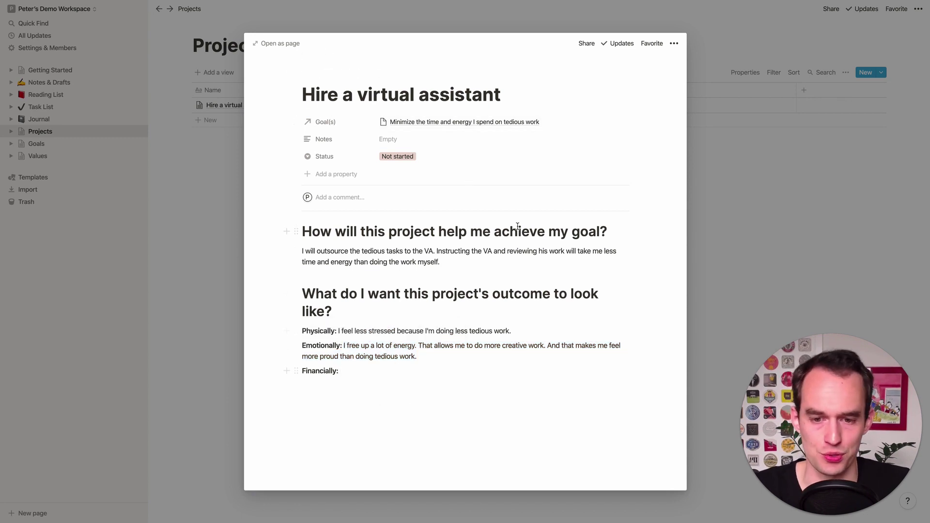
type("By")
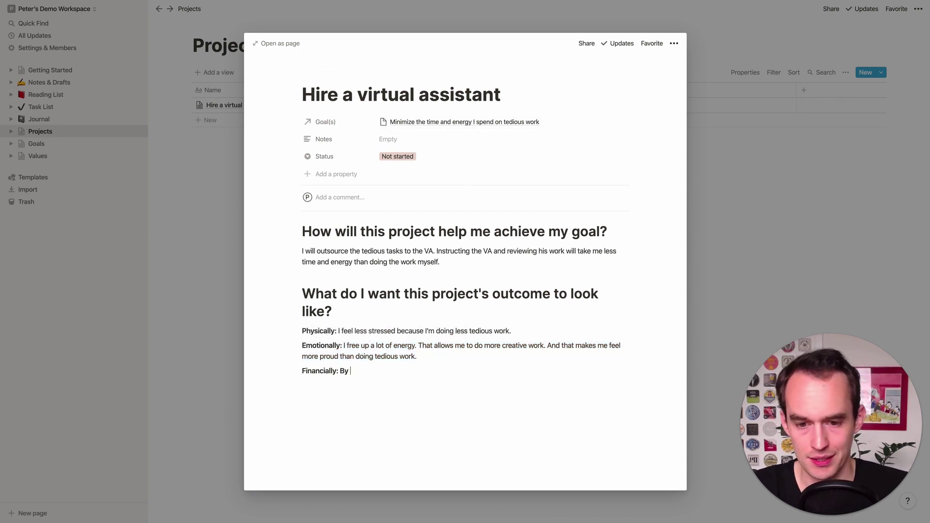
type(" doing more of the high")
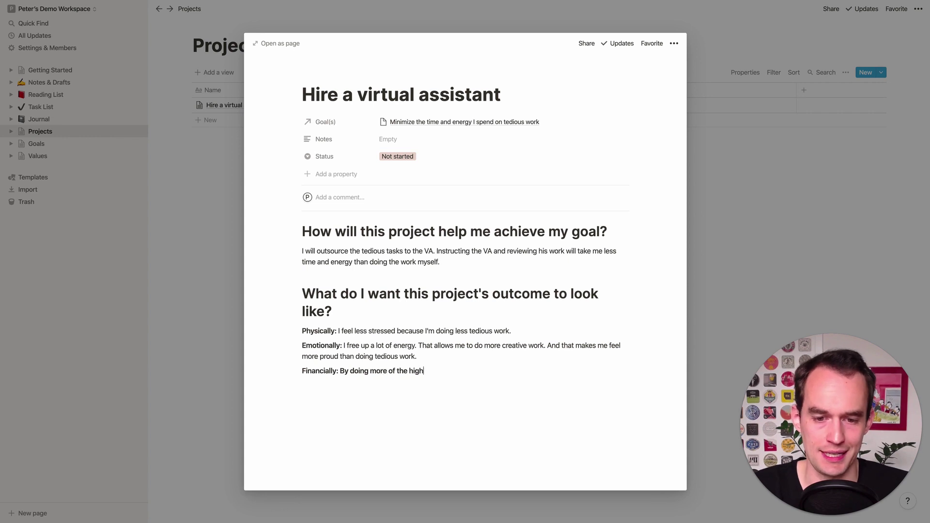
type("-value work myself and ")
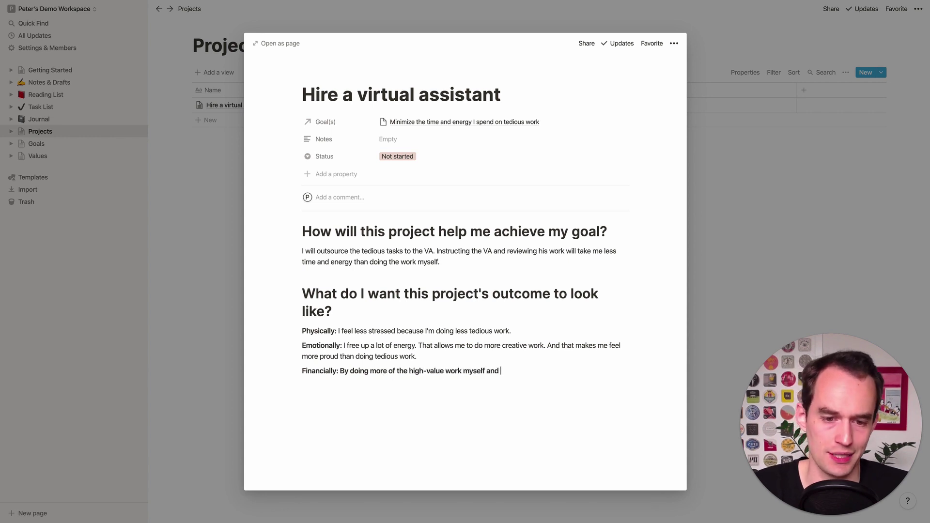
type("outsourcing the low-value")
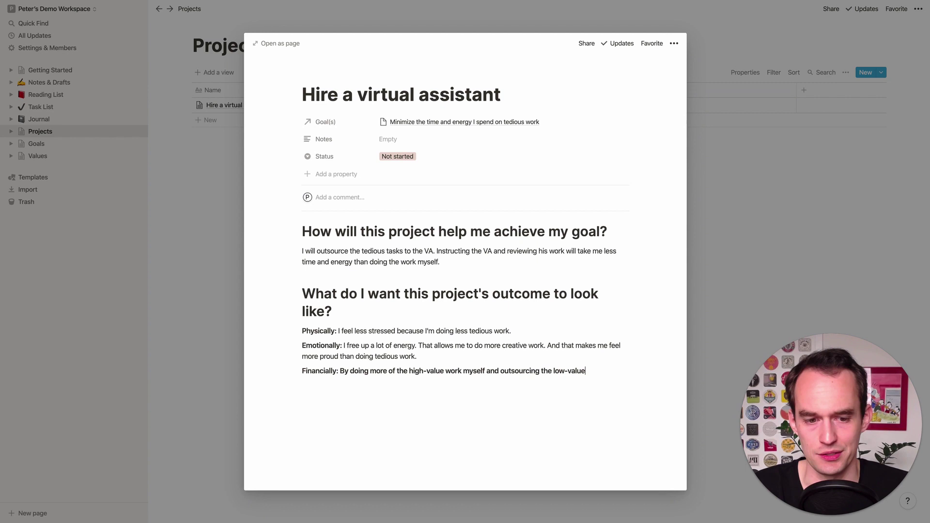
type(" work, I'll")
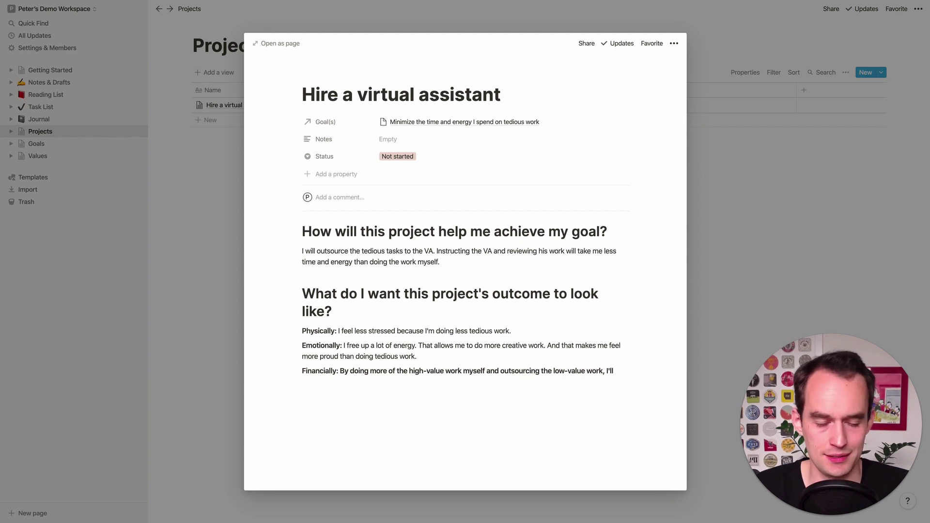
type(" make more money.")
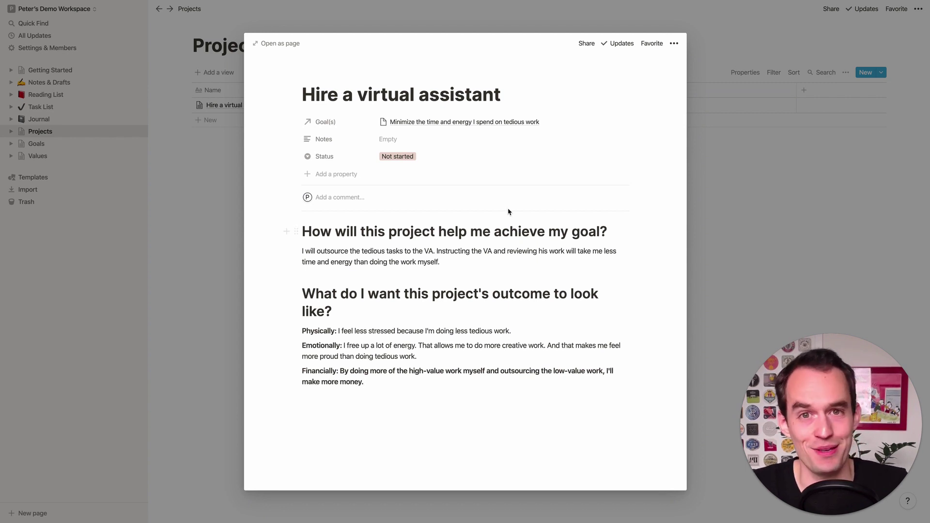
left_click_drag(365, 382, 339, 371)
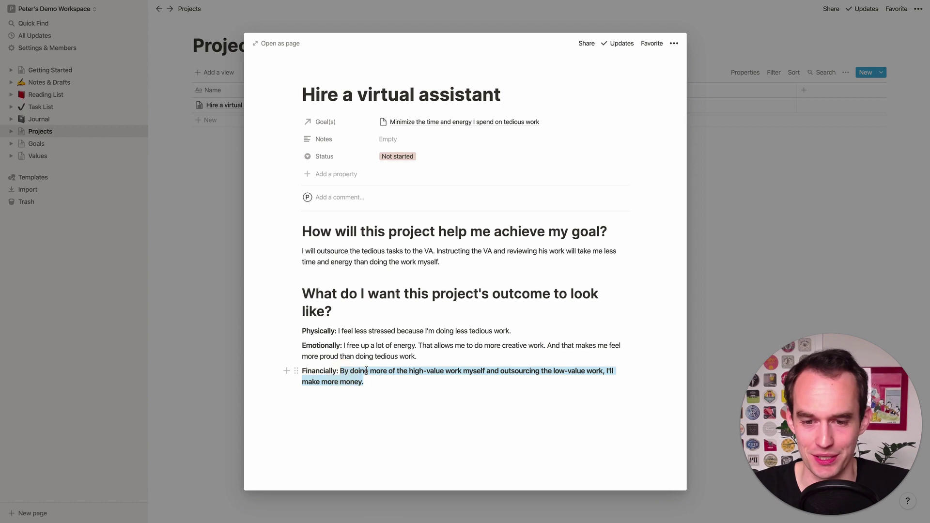
key("ctrl+b")
left_click(425, 331)
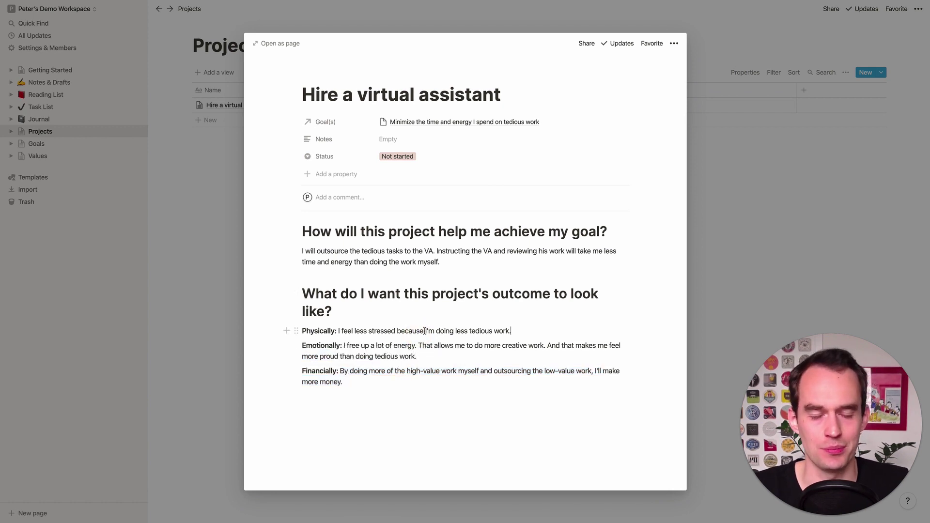
left_click(425, 331)
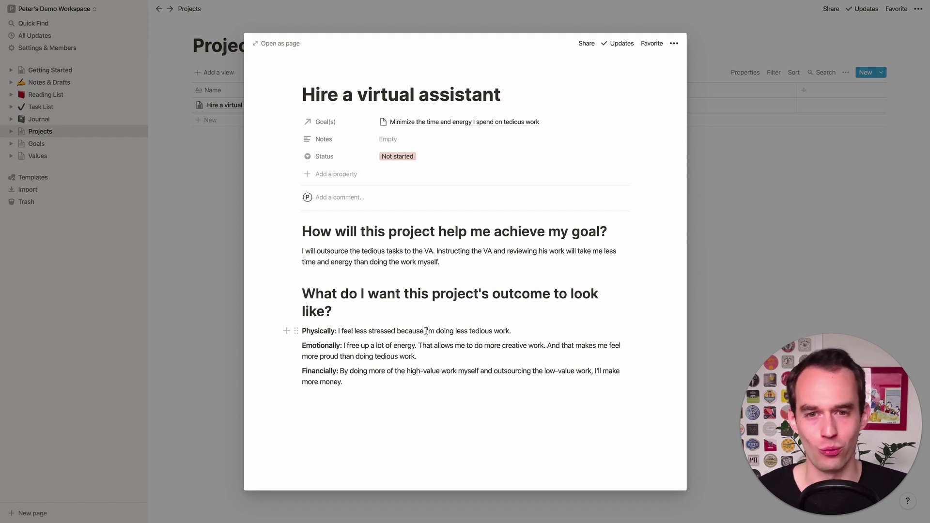
left_click(726, 165)
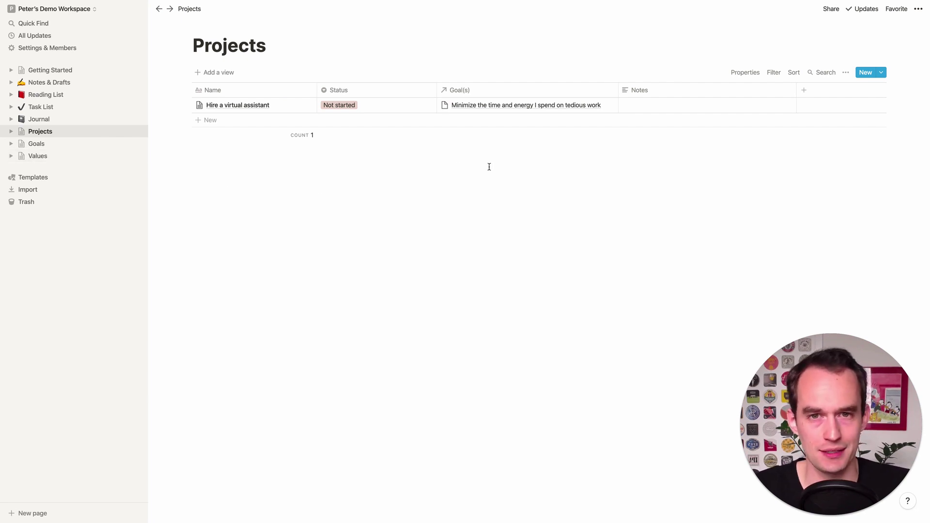
Open the Goals database and delete its two empty rows
left_click(51, 149)
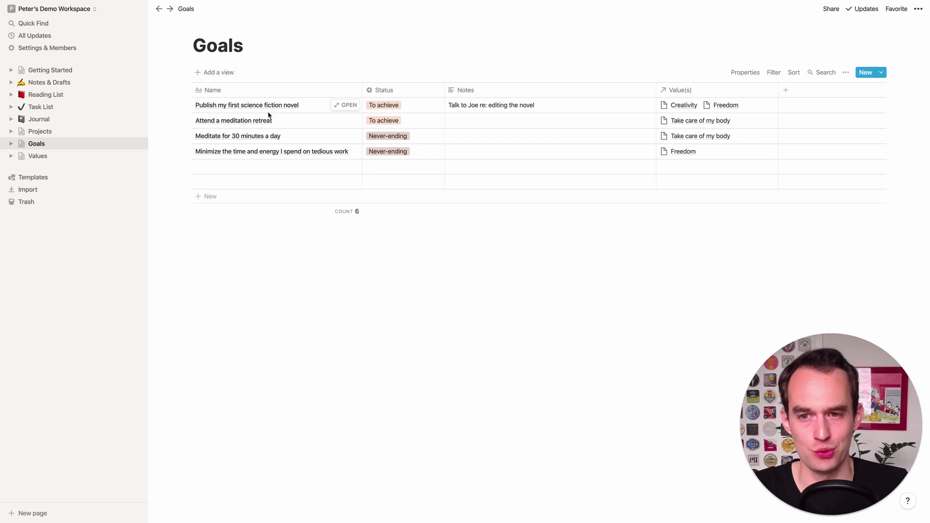
right_click(245, 170)
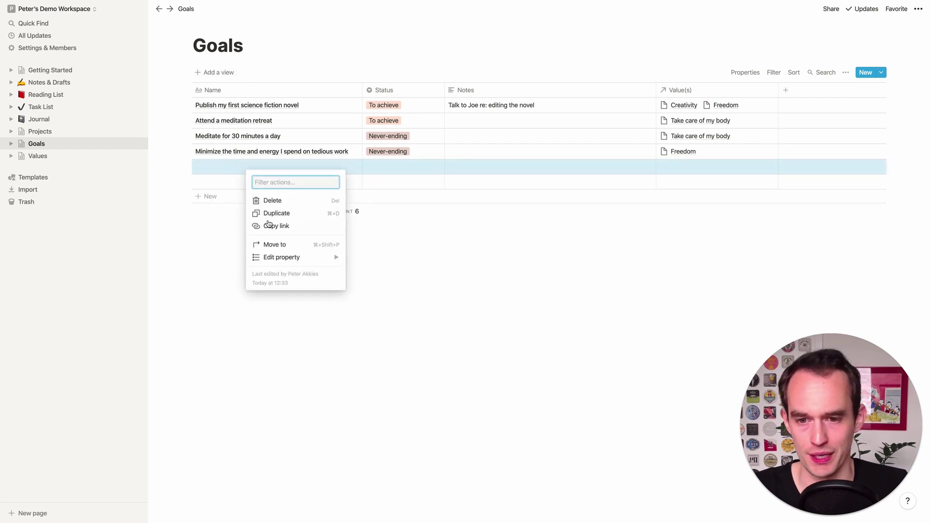
left_click(272, 200)
right_click(246, 171)
left_click(269, 201)
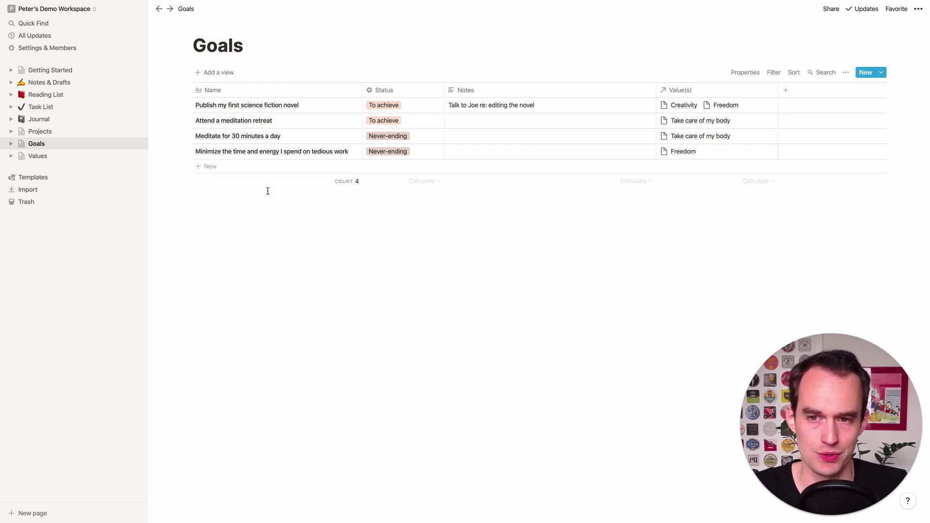
Add a new table view named 'Goals without projects'
left_click(224, 73)
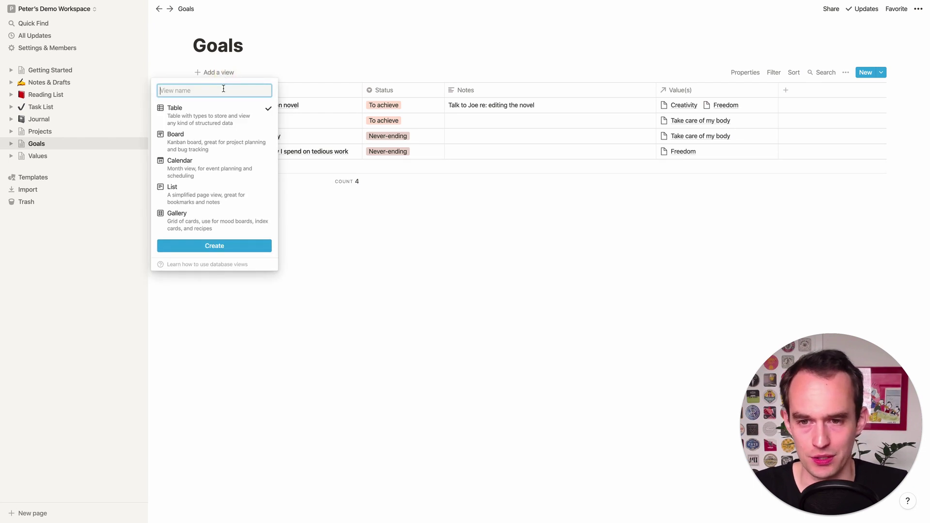
type("Goals")
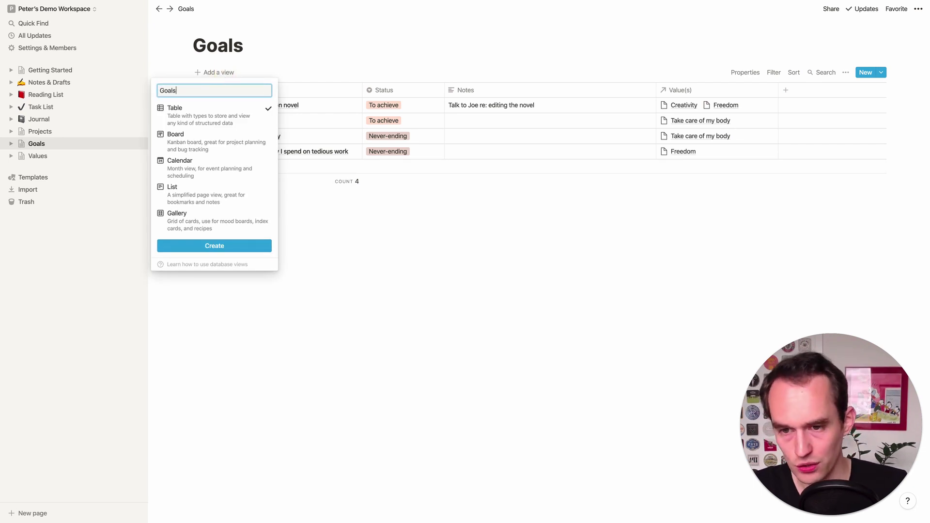
type(" without projects")
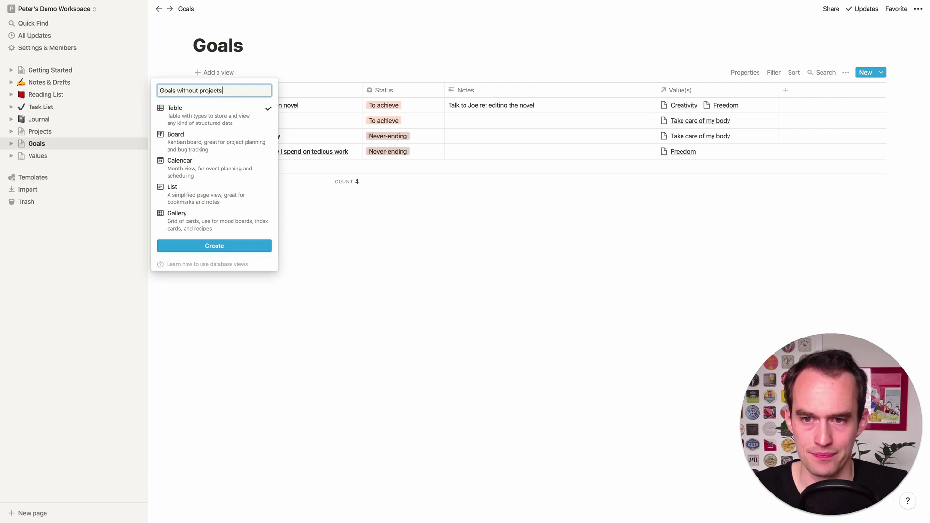
left_click(225, 246)
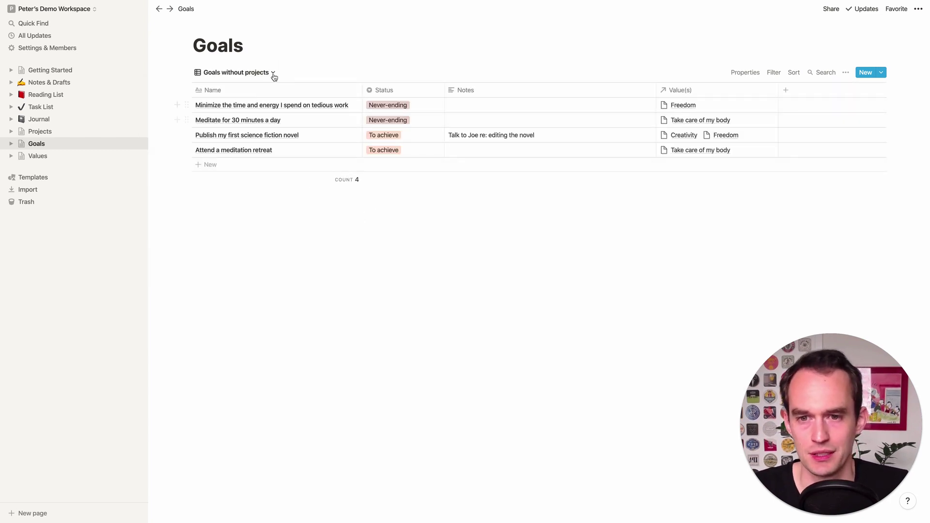
Rename the Default view to 'All goals'
left_click(274, 72)
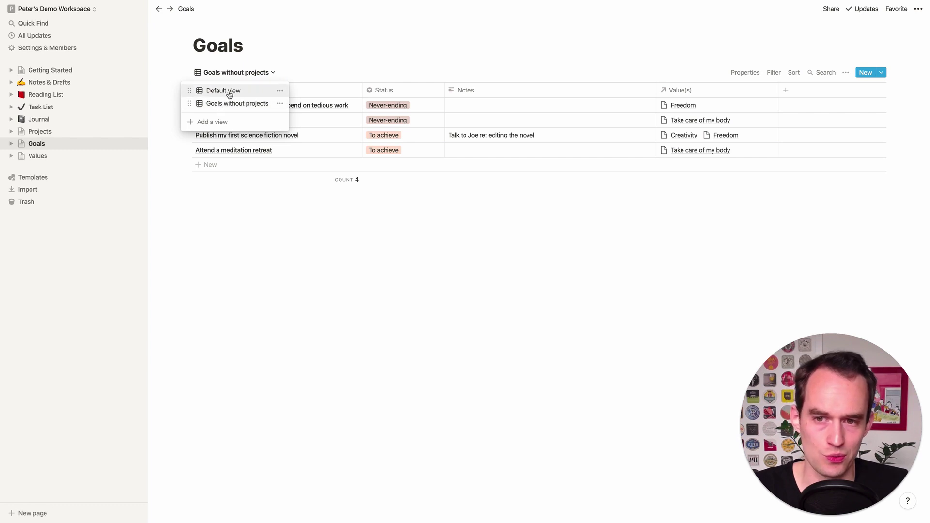
left_click(281, 91)
triple_click(320, 111)
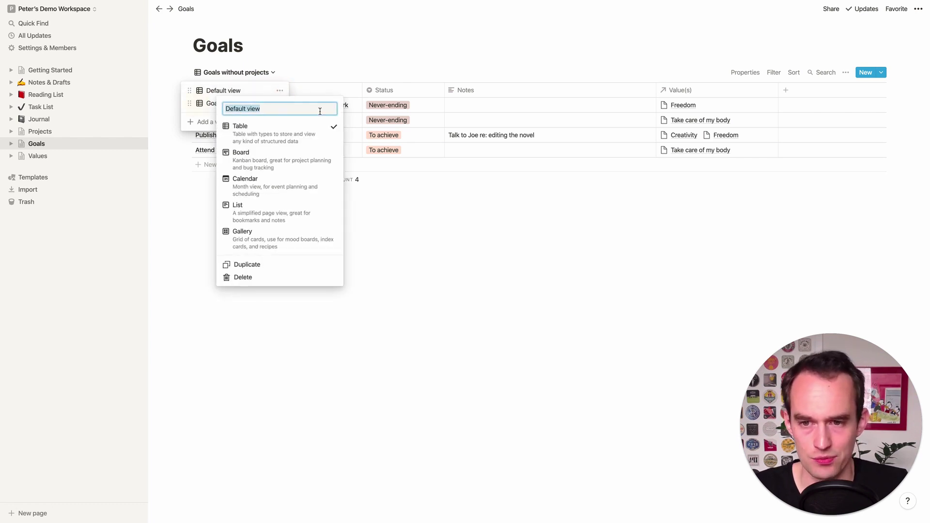
type("All goals")
key("Return")
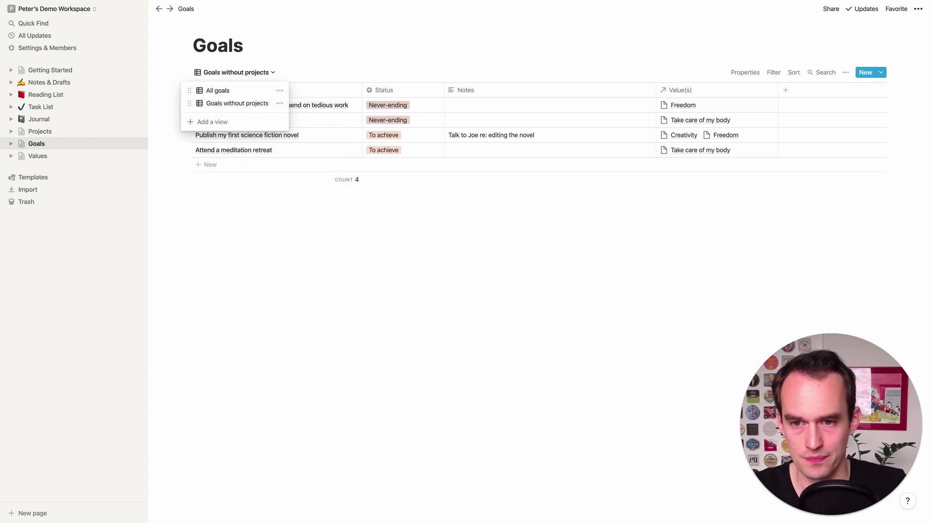
left_click(271, 222)
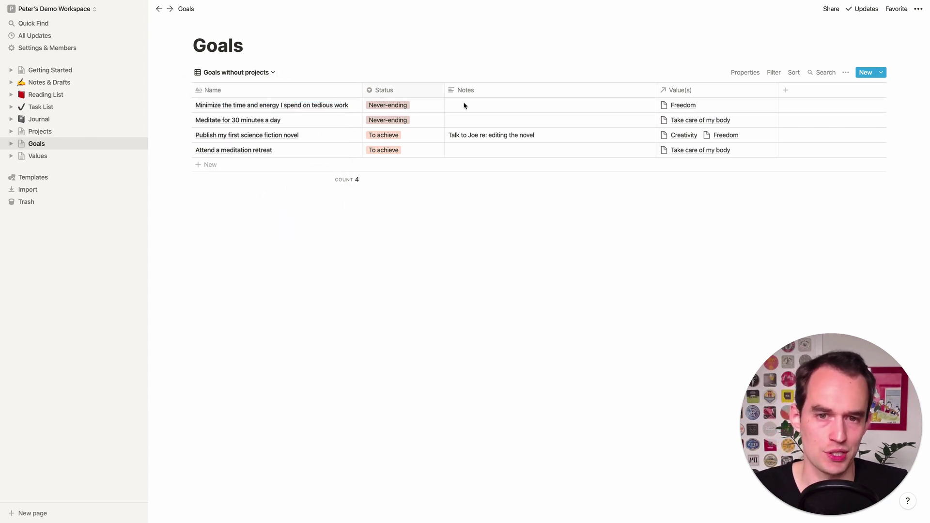
Filter the Goals without projects view to show only goals with no related projects
left_click(773, 72)
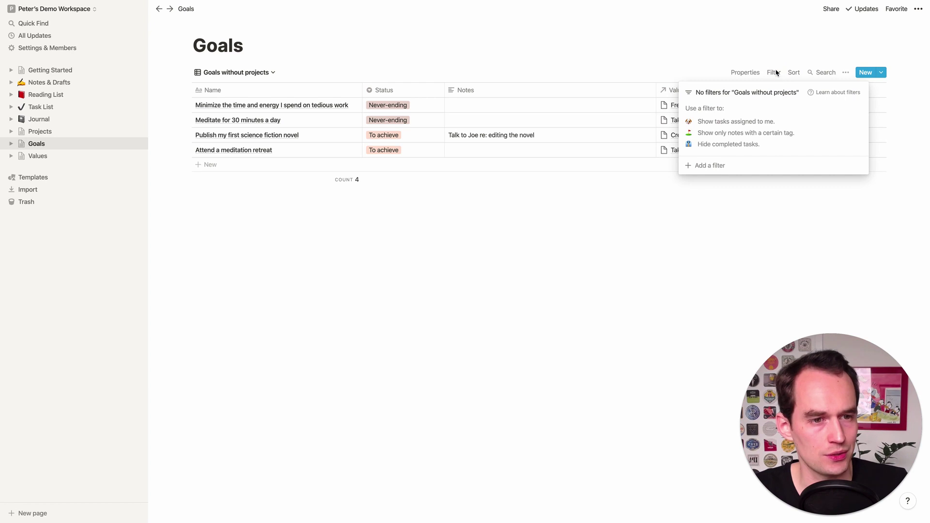
left_click(722, 165)
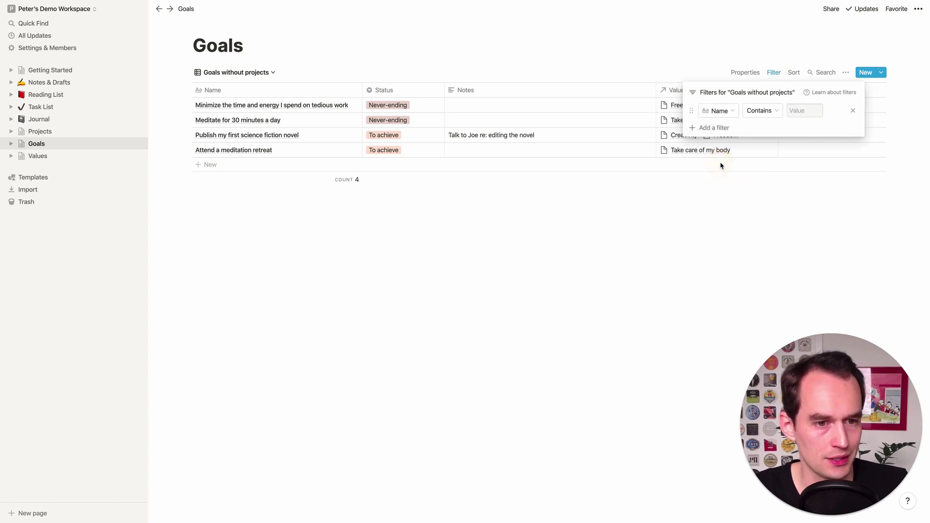
left_click(731, 111)
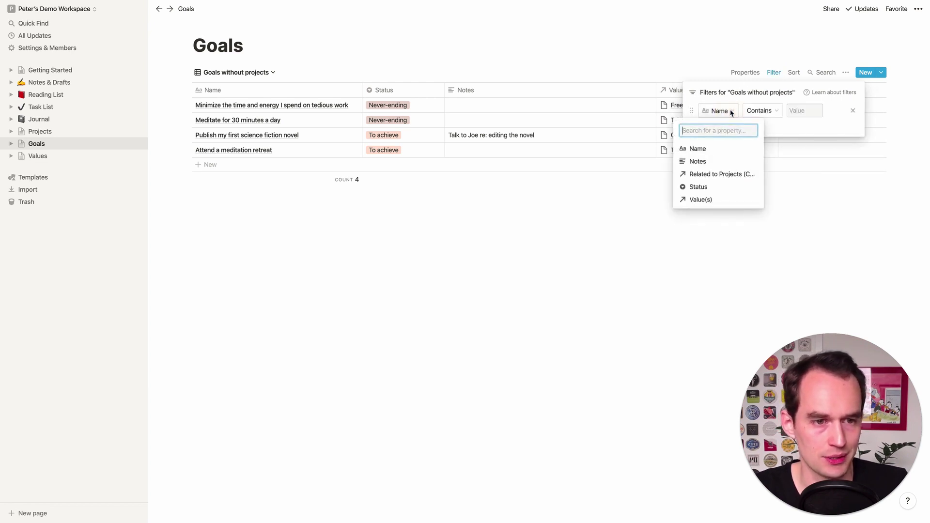
left_click(722, 173)
left_click(798, 111)
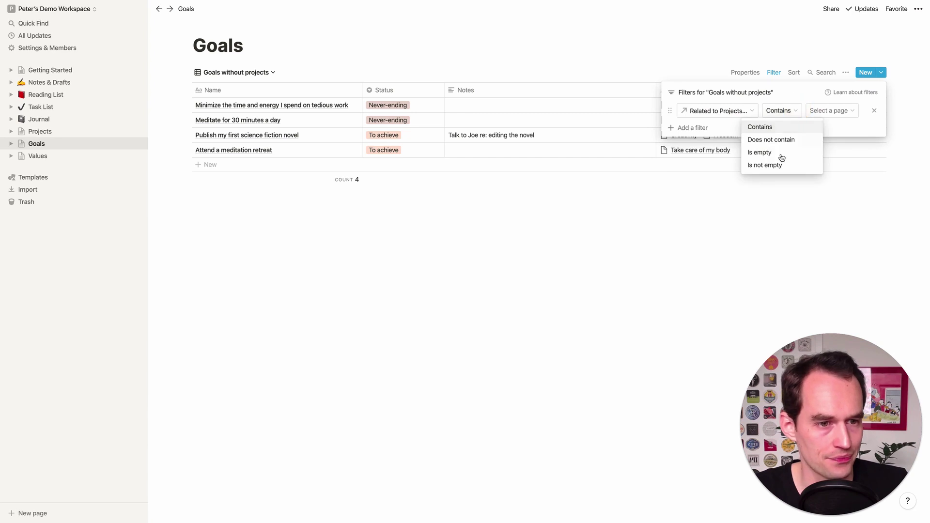
left_click(759, 153)
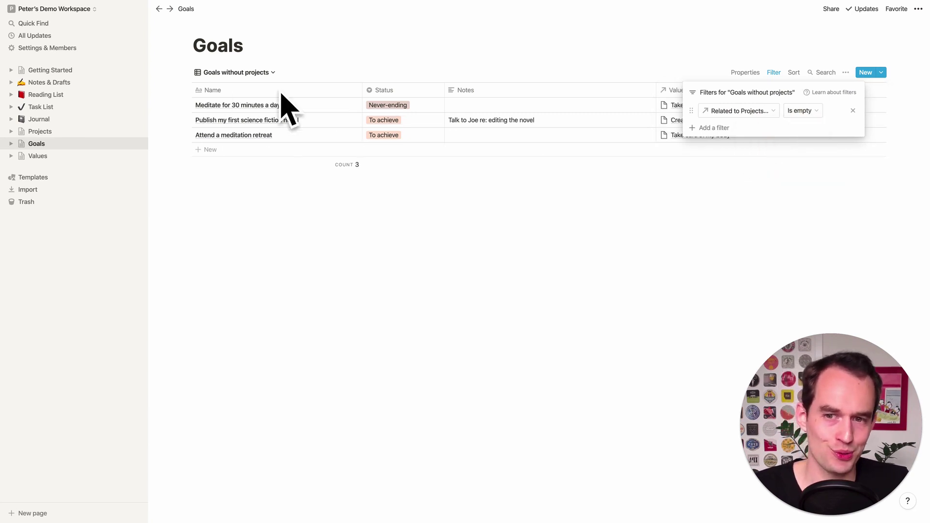
left_click(356, 195)
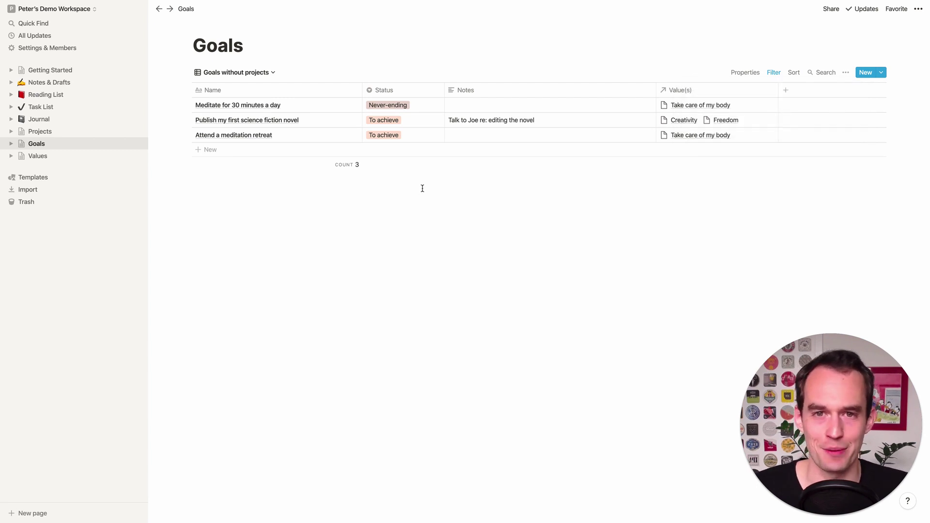
Check the All goals view, return to Goals without projects, then go to Projects
left_click(260, 72)
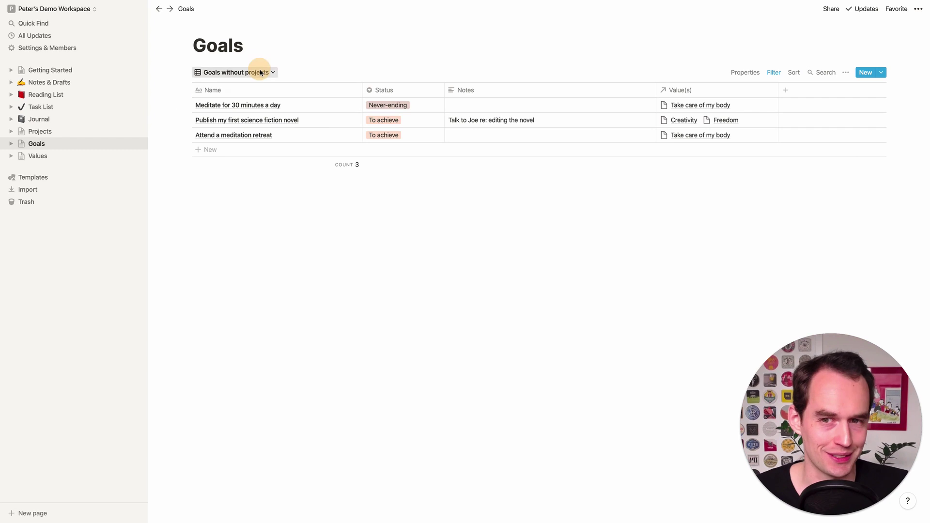
left_click(234, 90)
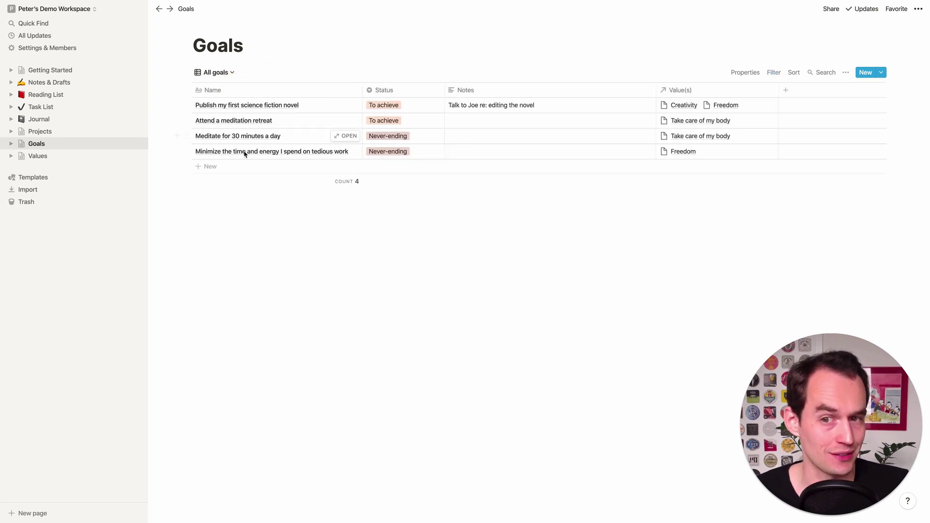
left_click(214, 70)
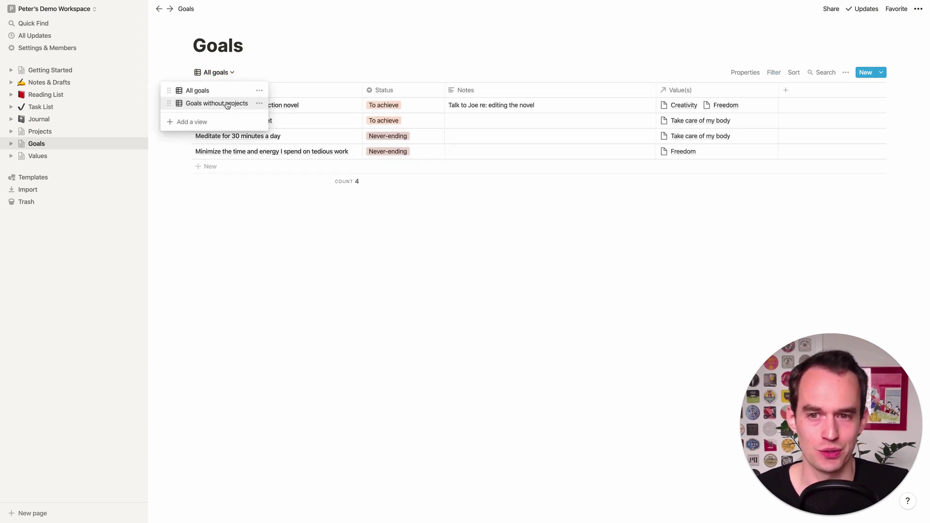
left_click(228, 104)
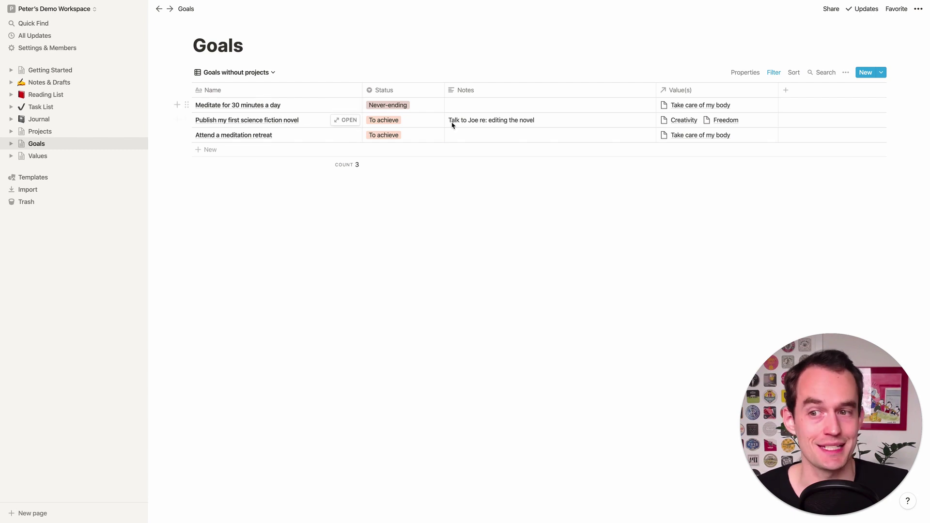
left_click(55, 131)
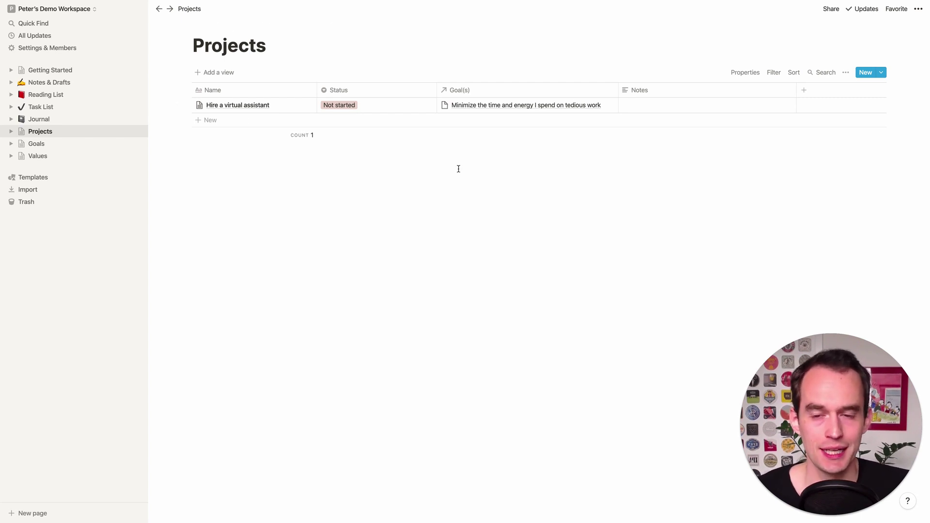
Create a second project page from the Project template in the Projects table
left_click(67, 145)
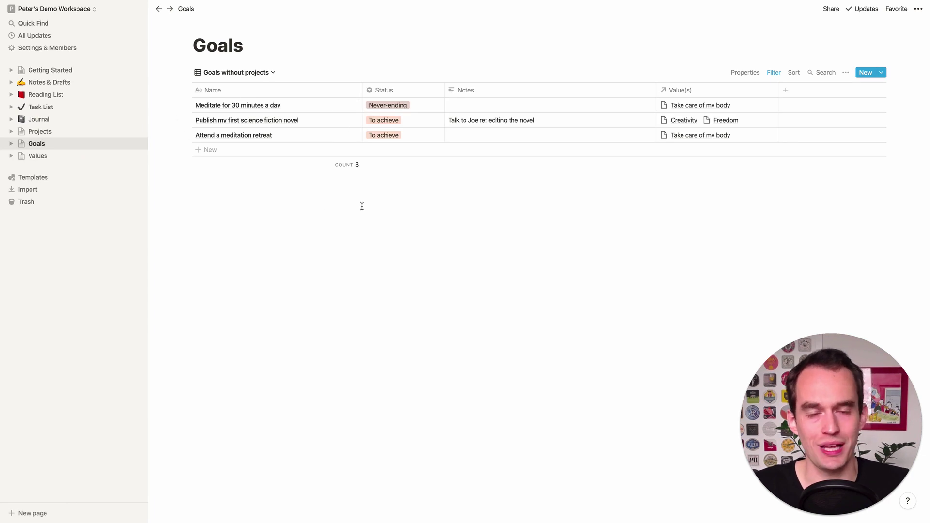
left_click(46, 131)
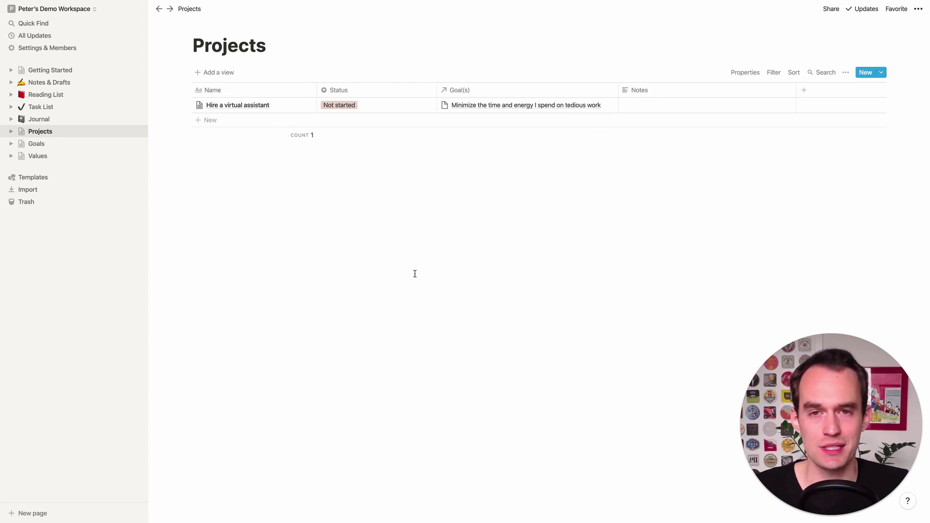
left_click(881, 72)
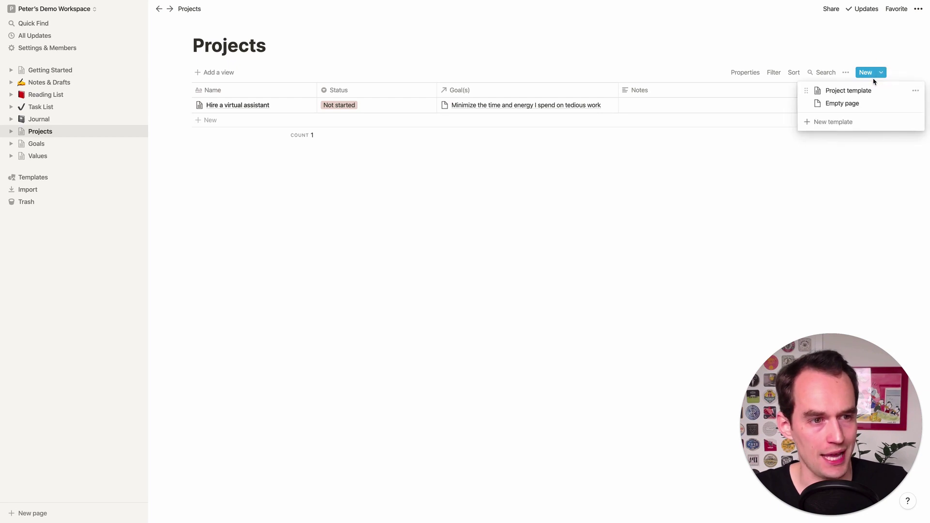
left_click(469, 209)
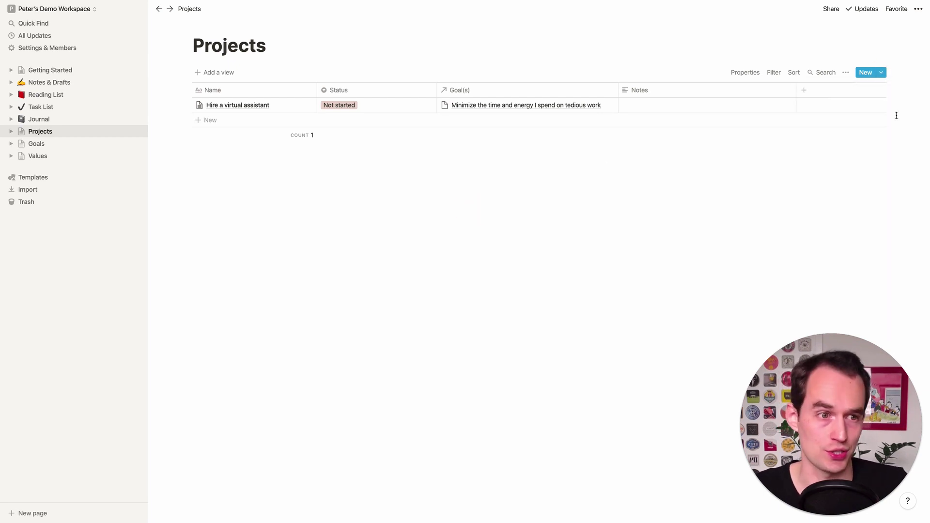
left_click(881, 73)
left_click(862, 90)
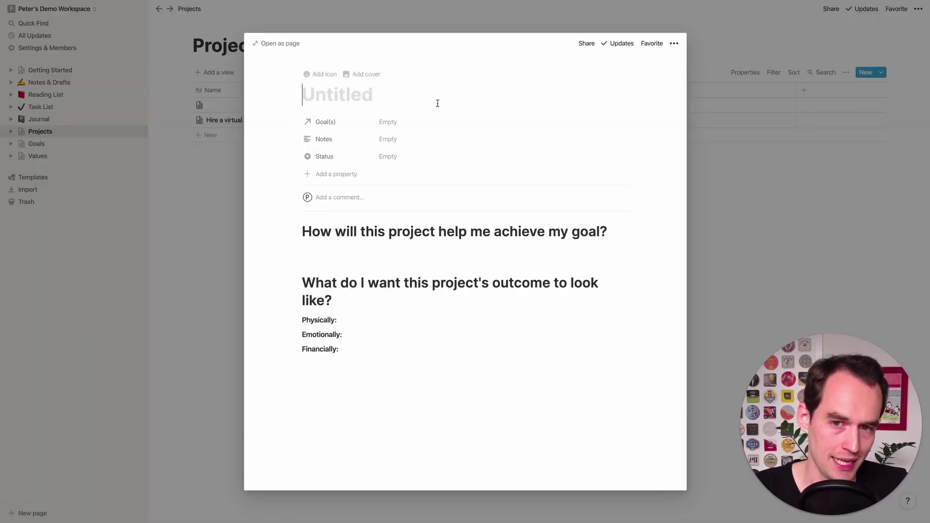
Leave the new project's Goal(s) and Status empty, close it, and check the Goals page
left_click(388, 122)
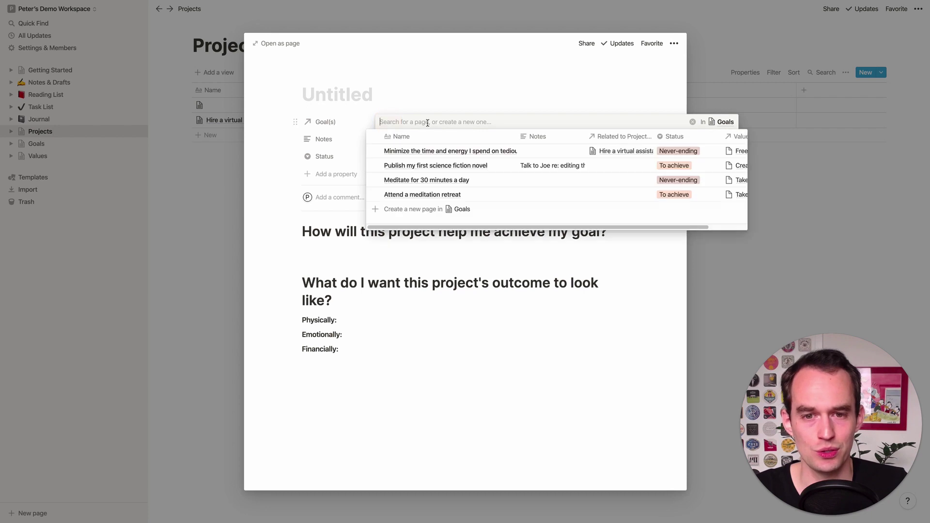
left_click(417, 105)
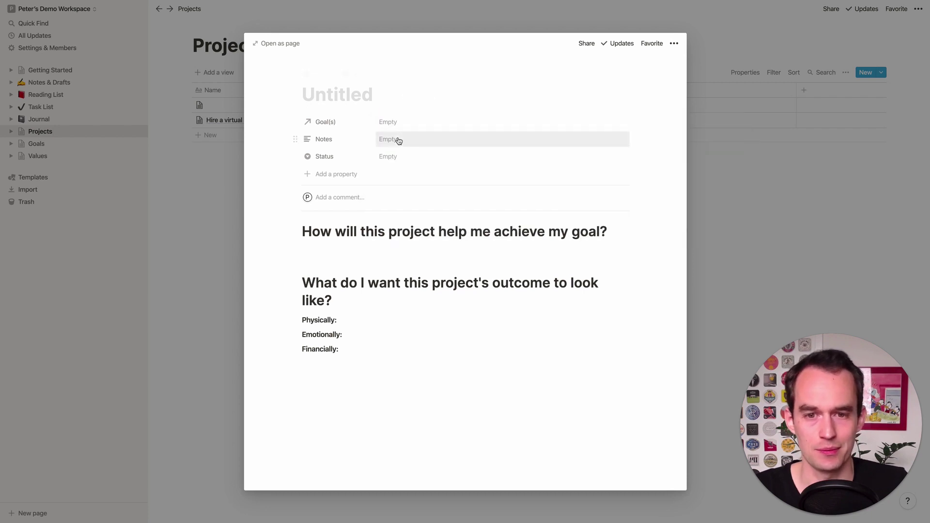
left_click(391, 155)
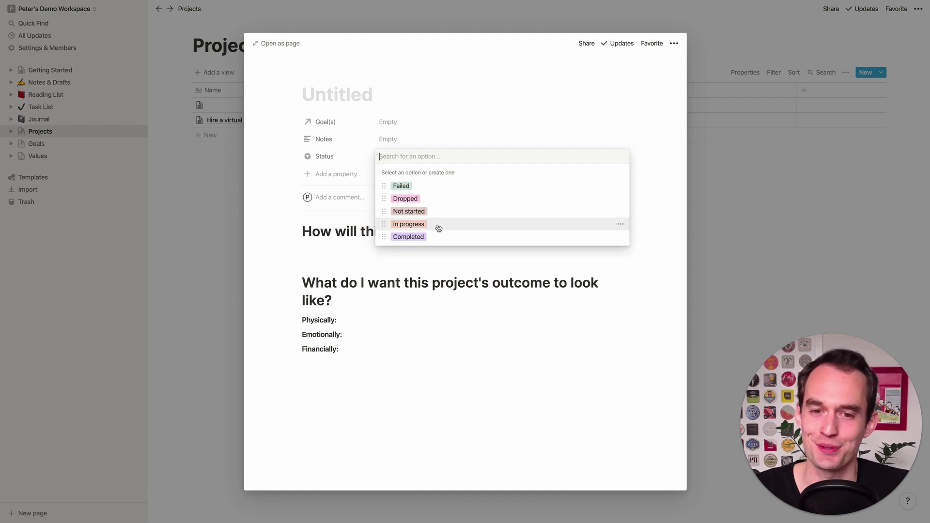
left_click(351, 256)
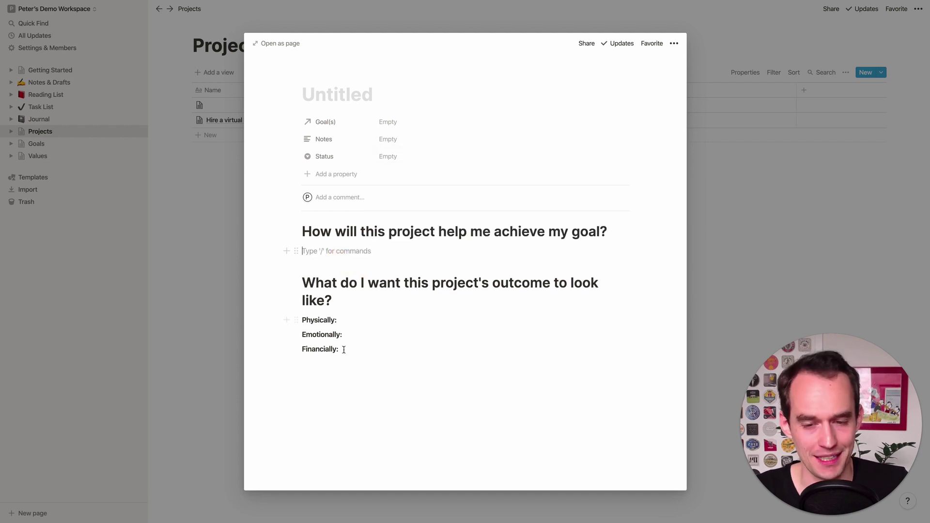
left_click(836, 216)
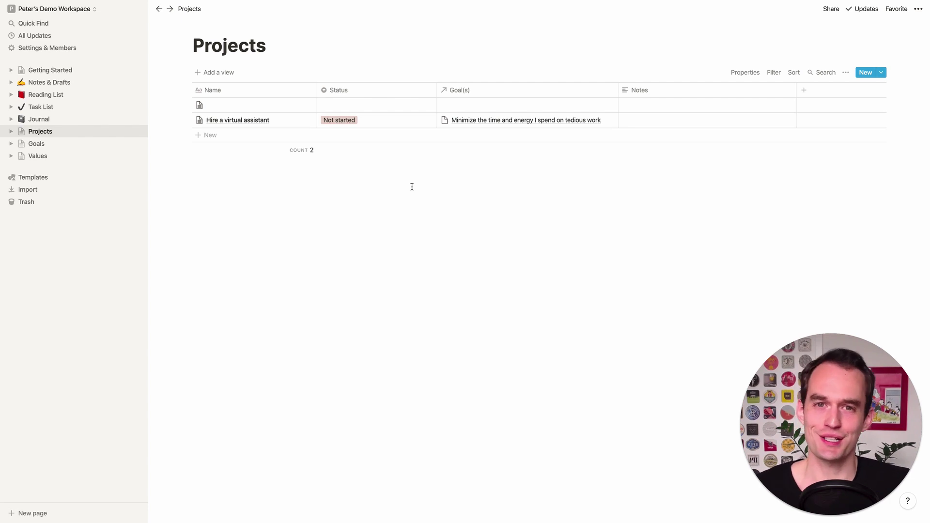
left_click(63, 144)
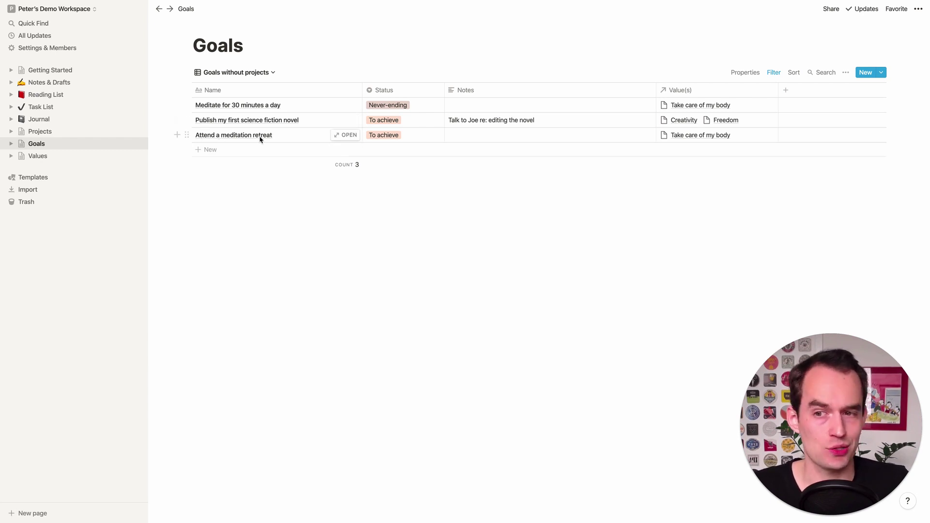
Open the blank project and title it 'Register for a meditation retreat'
left_click(65, 132)
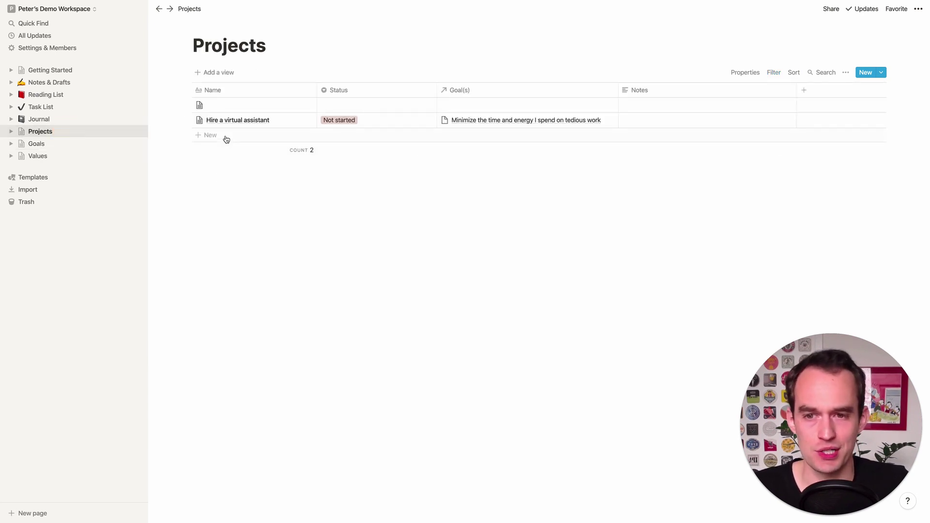
left_click(215, 106)
left_click(237, 205)
left_click(302, 105)
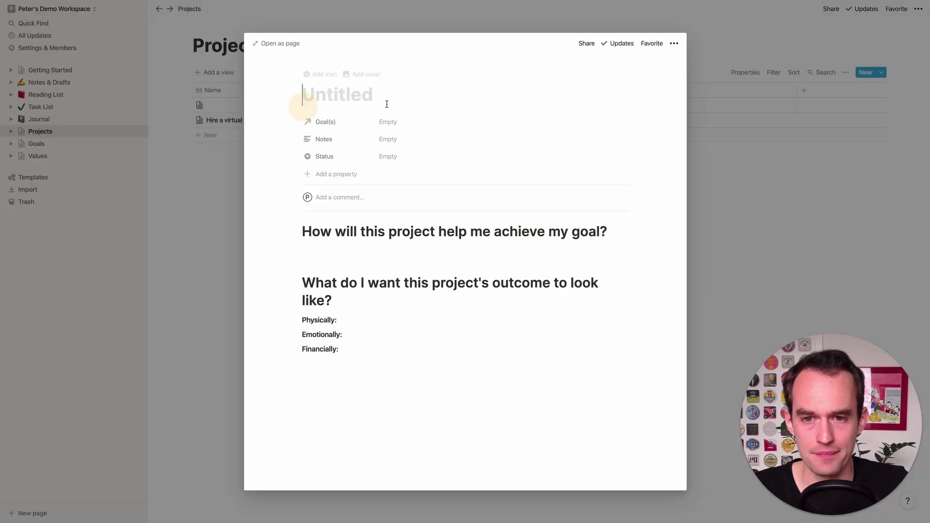
type("Reg")
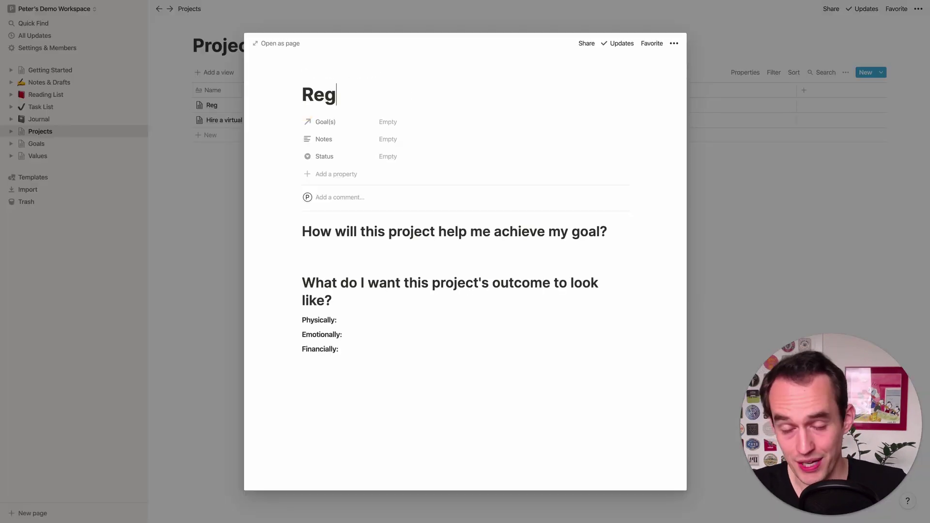
type("ister for a meditratio")
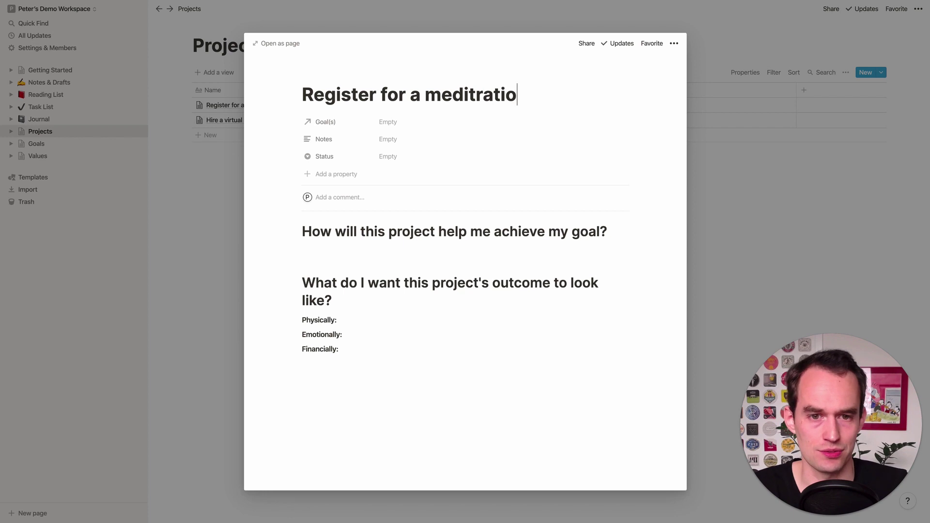
key("BackSpace")
key("BackSpace")
key("BackSpace")
key("BackSpace")
key("BackSpace")
type("ation retreat")
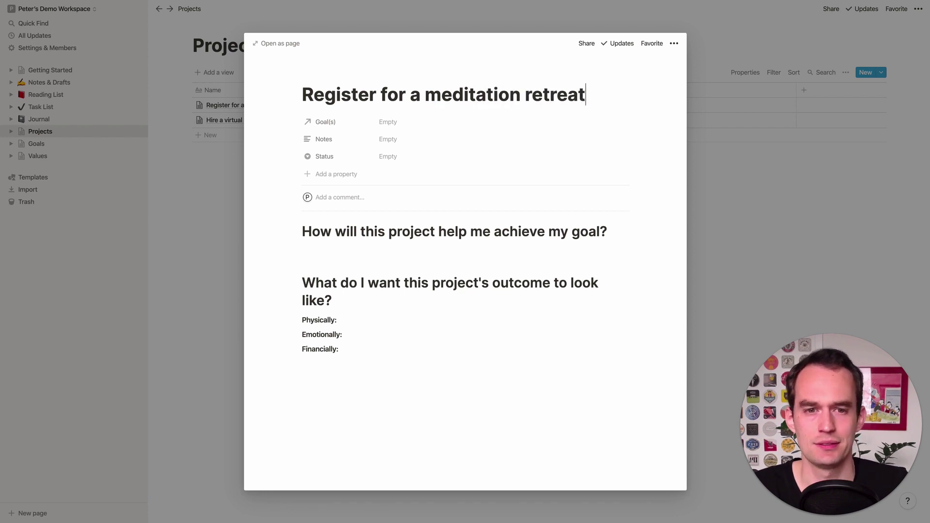
Link the project to the Attend a meditation retreat goal and set Status to In progress
left_click(385, 122)
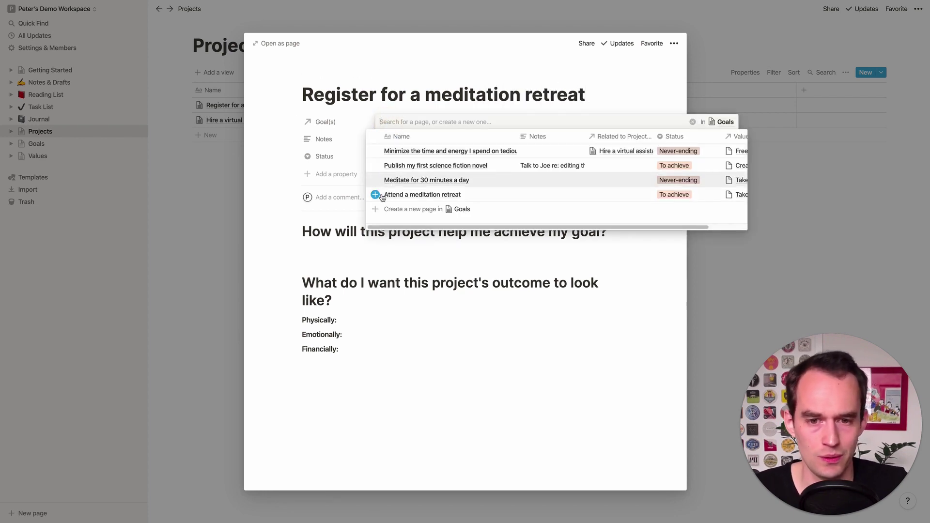
left_click(439, 268)
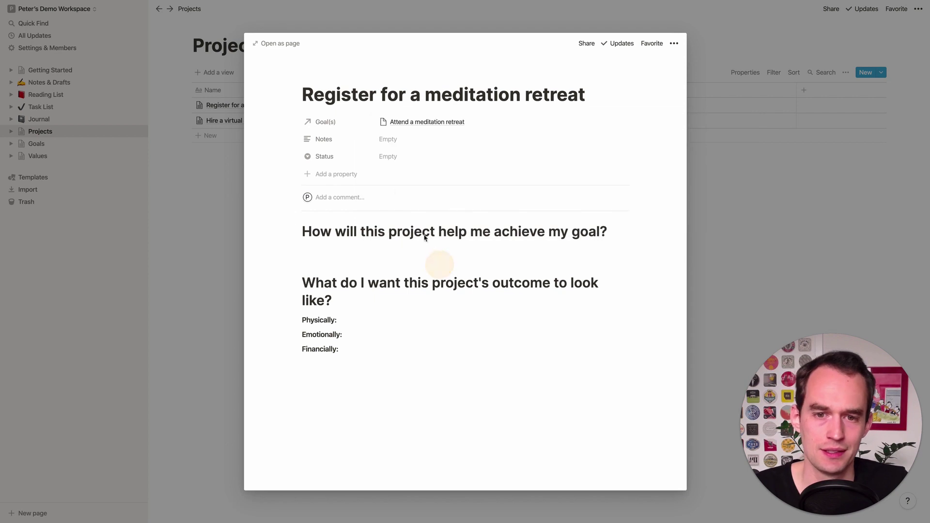
left_click(390, 156)
left_click(413, 225)
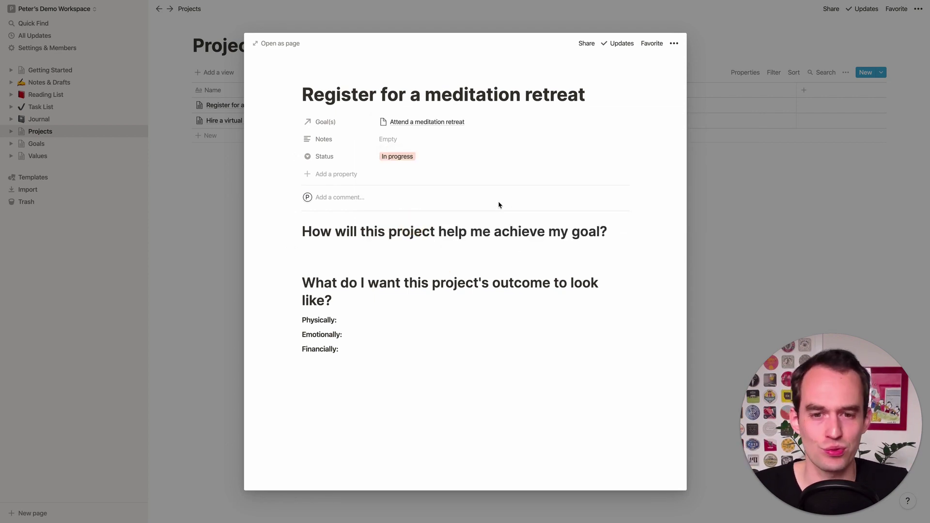
left_click(384, 251)
left_click(371, 318)
left_click(807, 225)
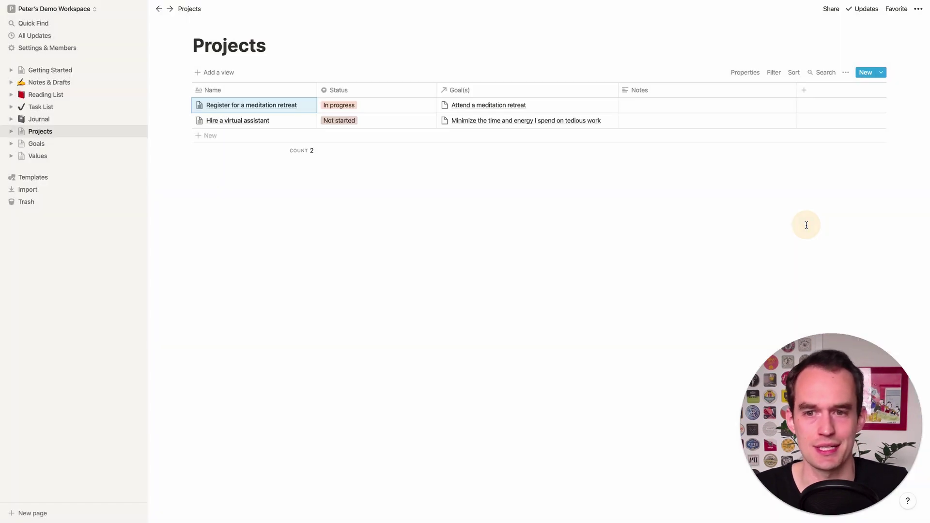
left_click(36, 143)
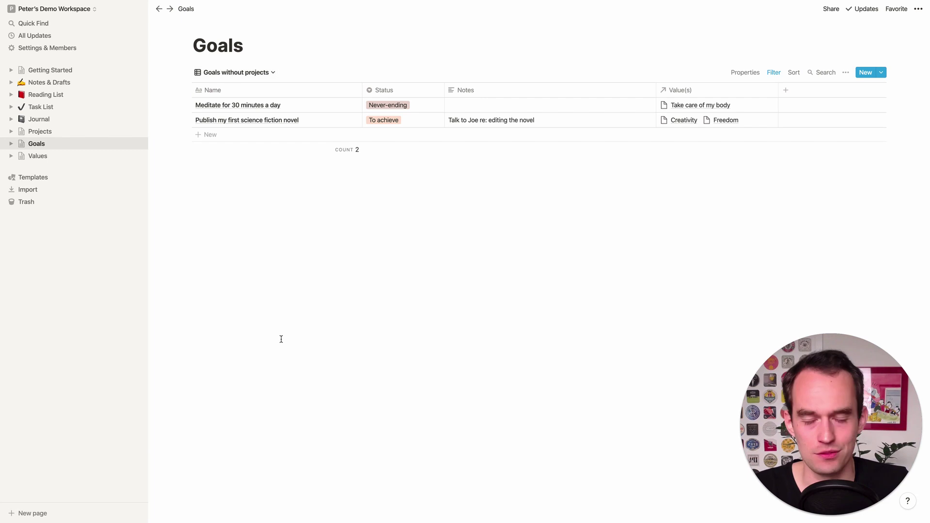
left_click(68, 131)
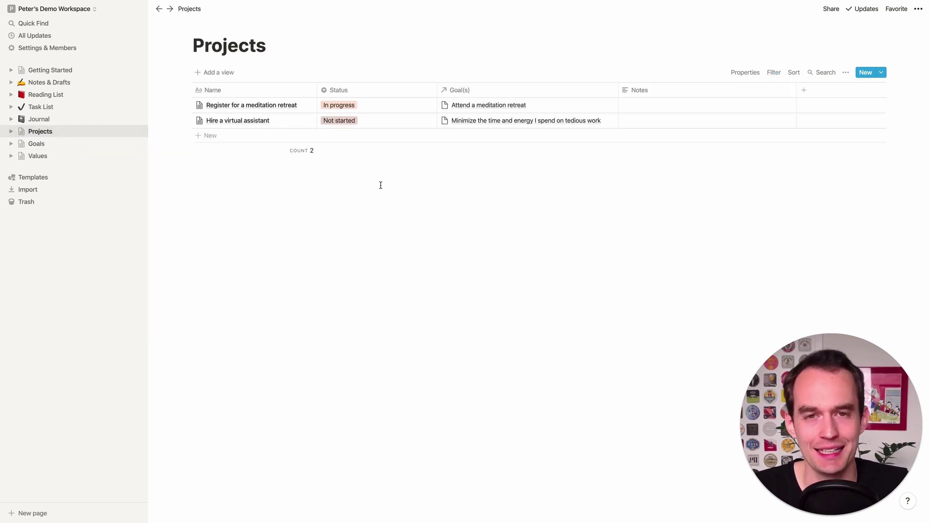